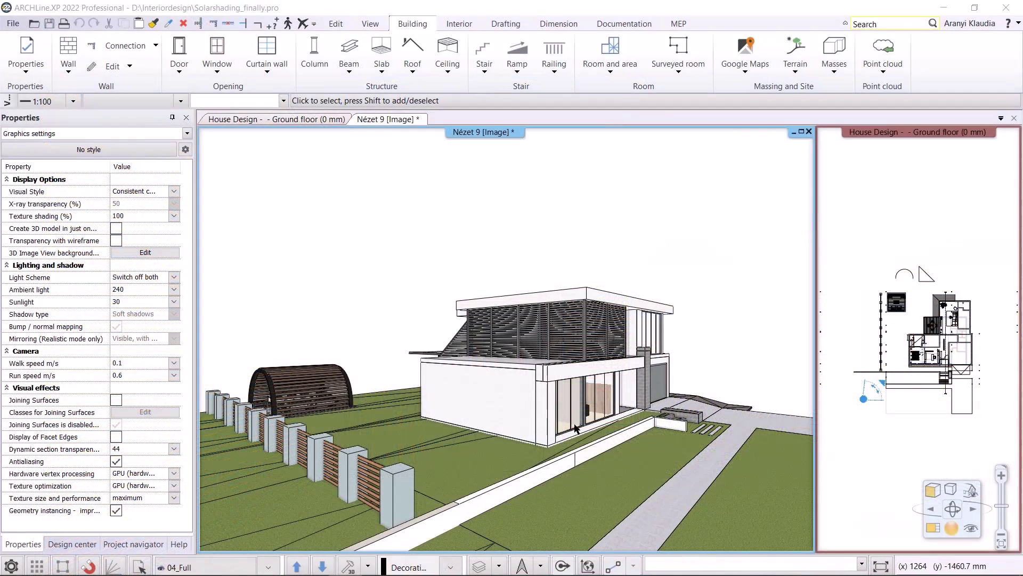
- Examine the sun shading structures around the finished house from several sides and through the saved camera views
mouse_move(390, 367)
middle_down()
mouse_move(376, 329)
mouse_move(700, 459)
mouse_move(557, 442)
mouse_move(735, 416)
mouse_move(216, 533)
middle_up()
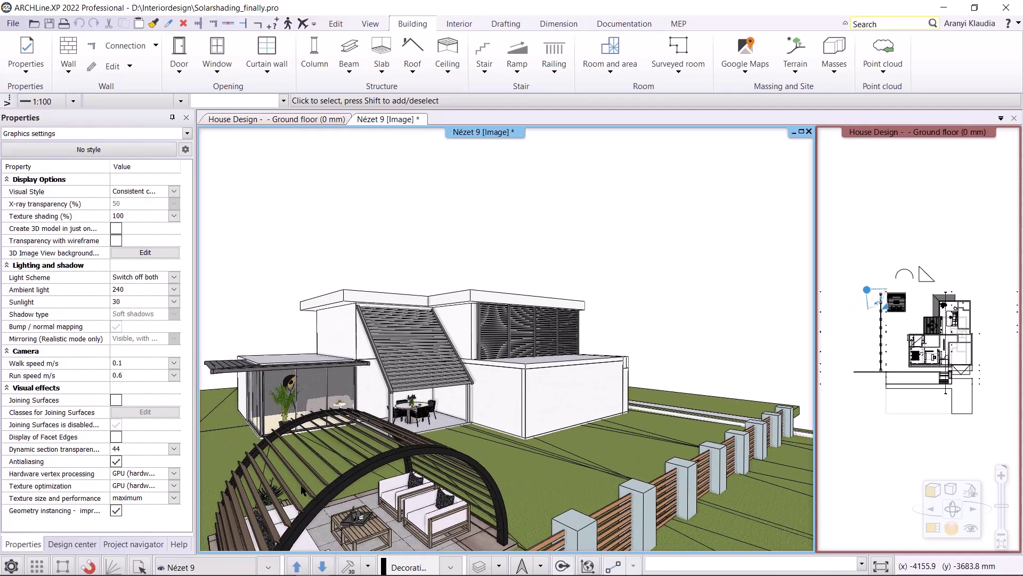
mouse_move(282, 536)
middle_down()
mouse_move(676, 393)
mouse_move(376, 452)
mouse_move(424, 251)
mouse_move(479, 267)
middle_up()
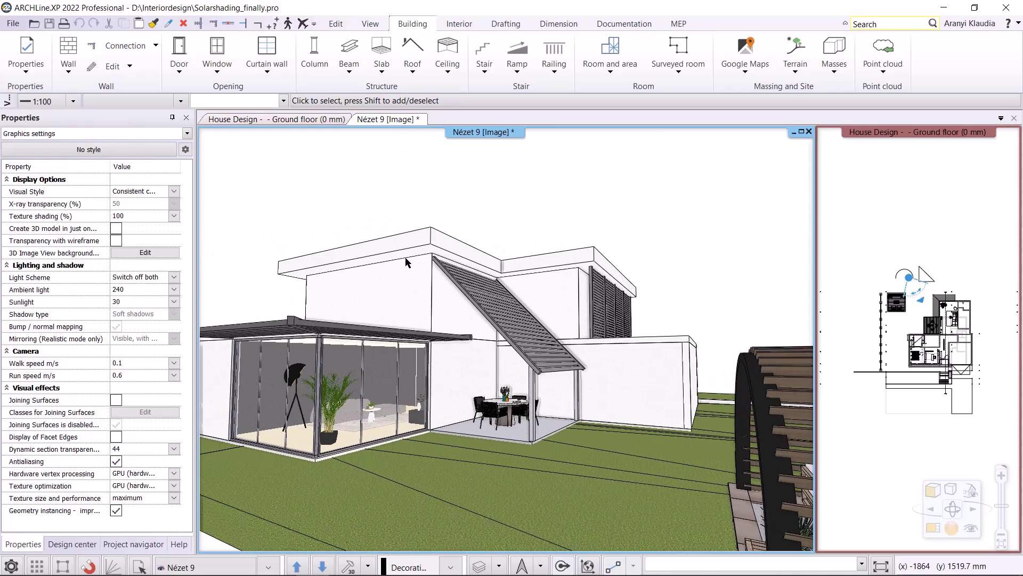
middle_drag(408, 249, 407, 269)
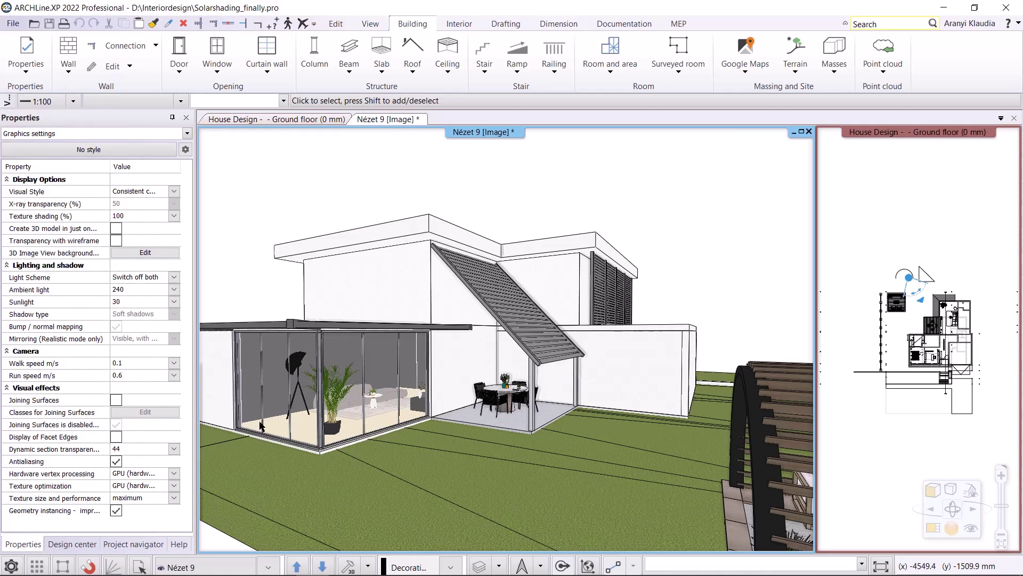
click(268, 567)
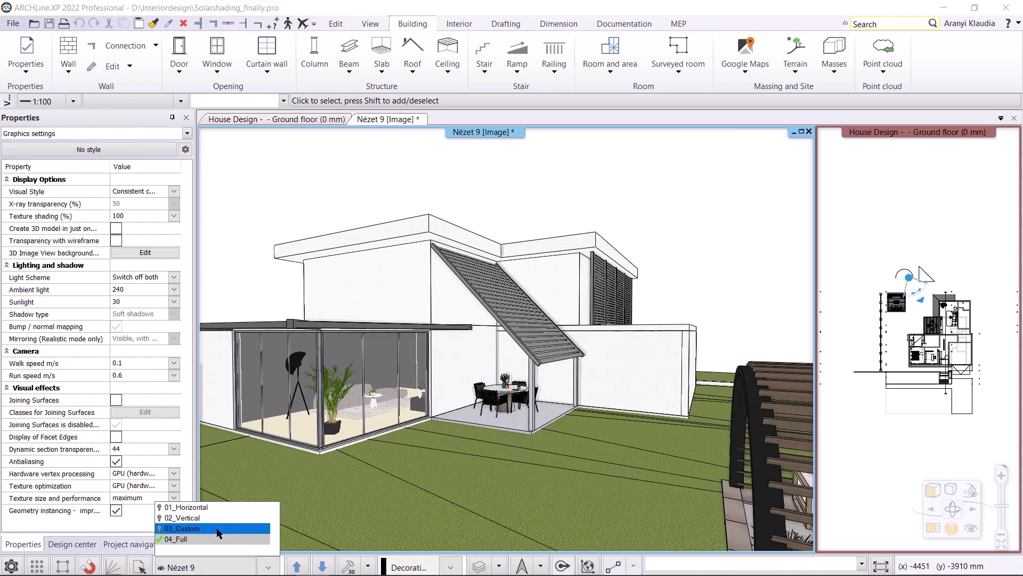
click(203, 510)
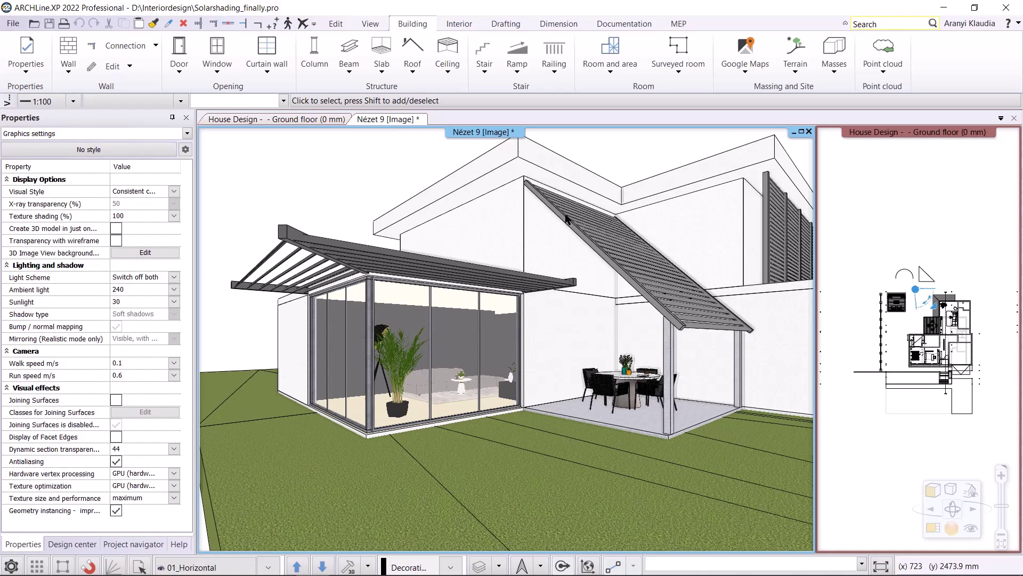
click(268, 568)
click(226, 518)
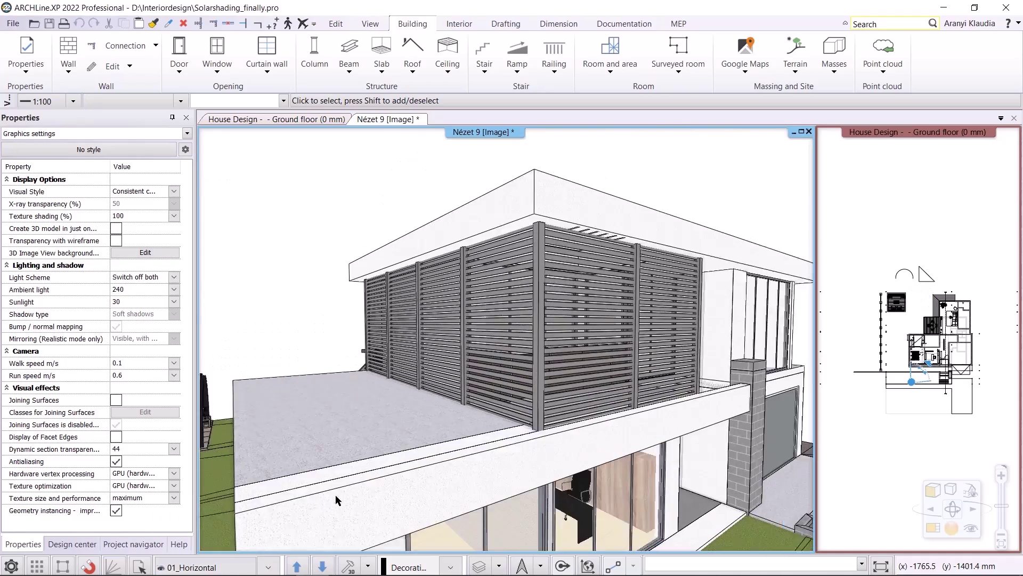
click(268, 567)
click(205, 529)
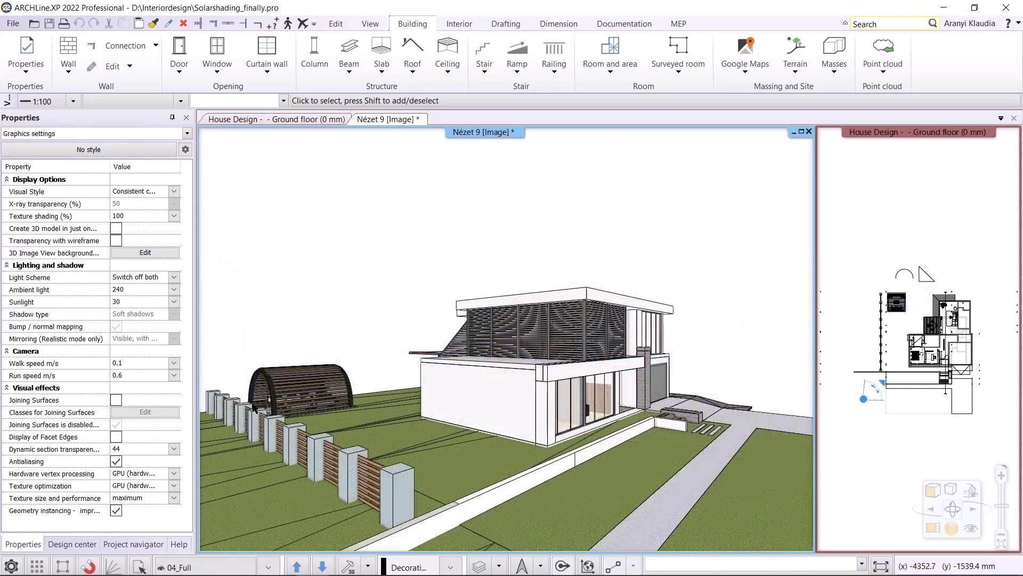
- Open the Solarshading_Start project from the Interiordesign folder, closing the current project without saving
click(5, 27)
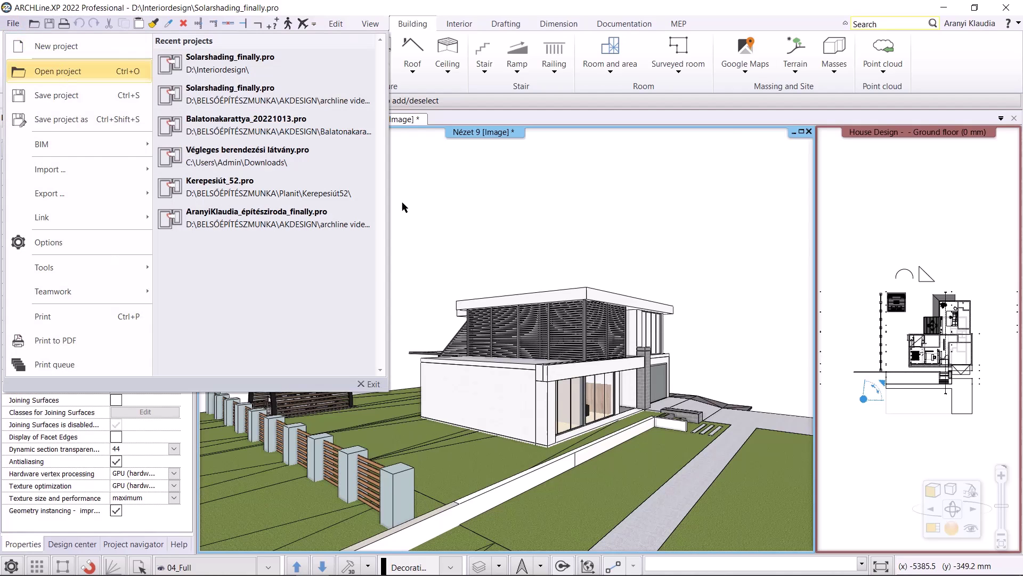
click(40, 132)
click(346, 278)
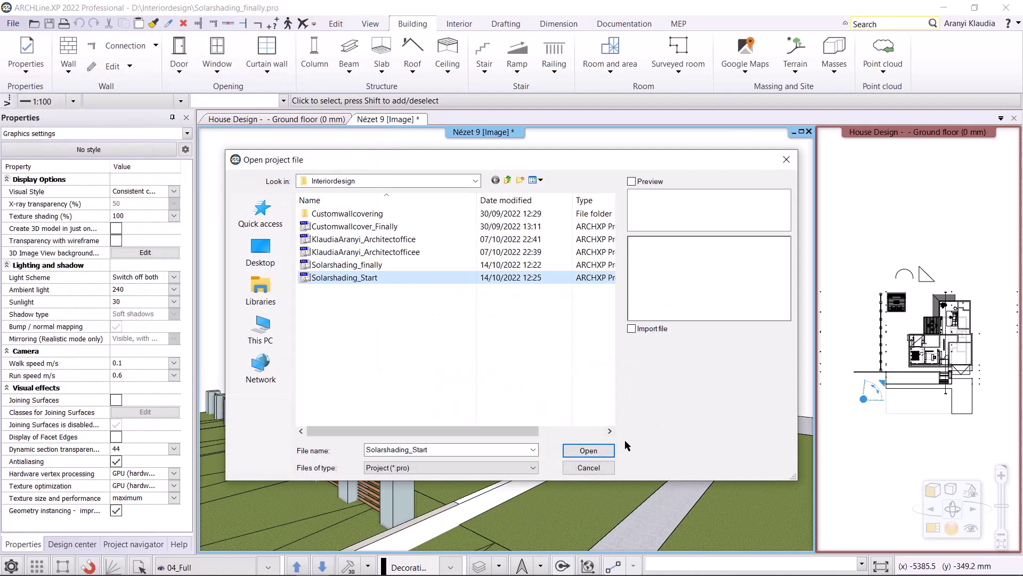
click(589, 450)
click(429, 456)
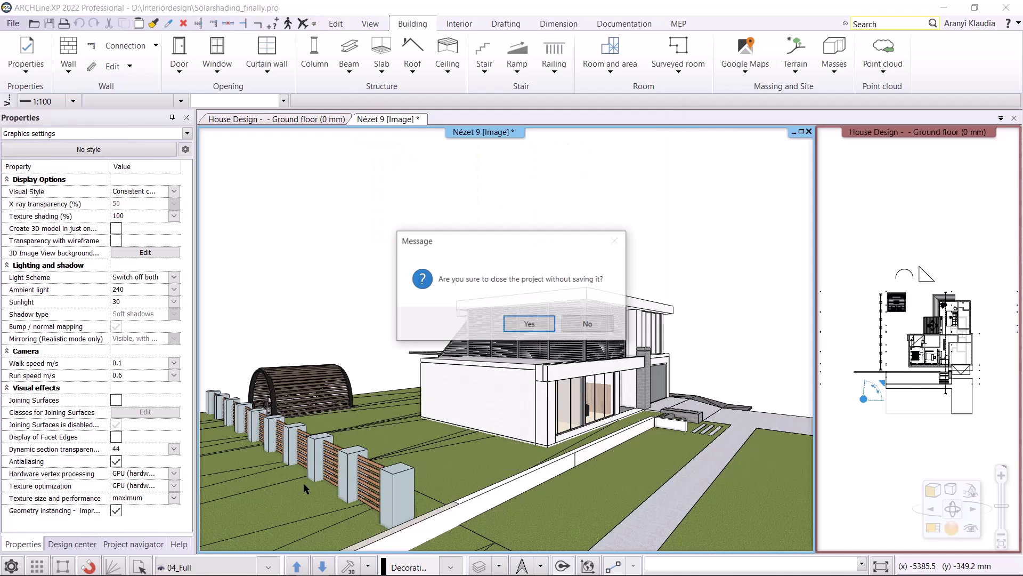
click(530, 324)
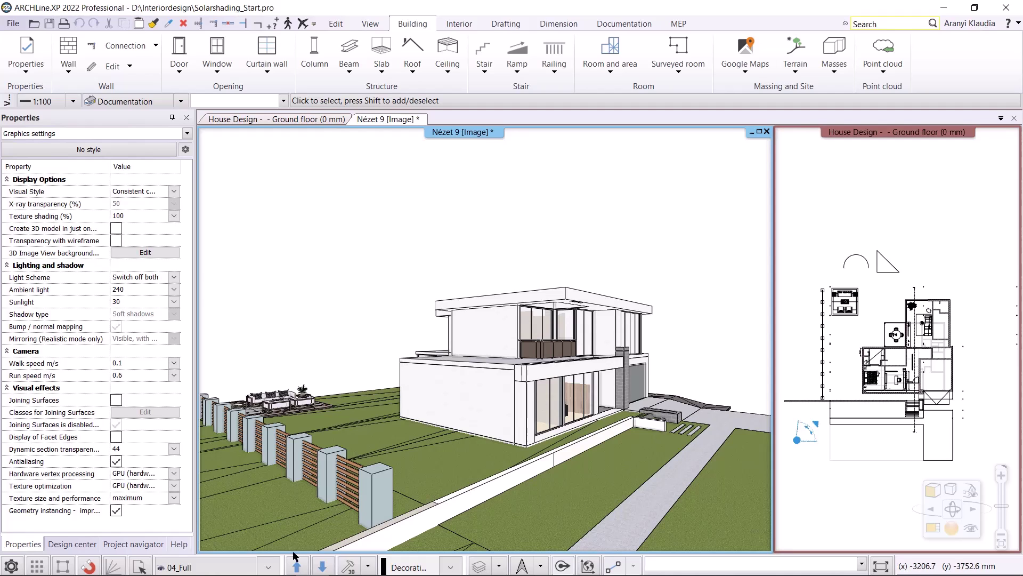
- Restore the 01_Horizontal saved camera view and bring up the ground floor plan around the glazed living room corner
click(268, 568)
click(214, 508)
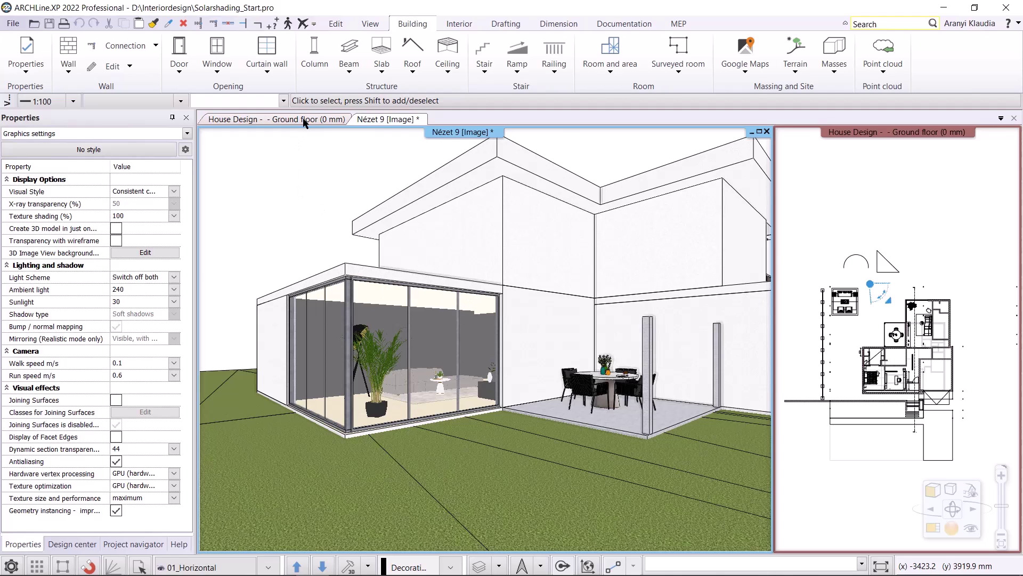
click(277, 119)
scroll(525, 287, up, 5)
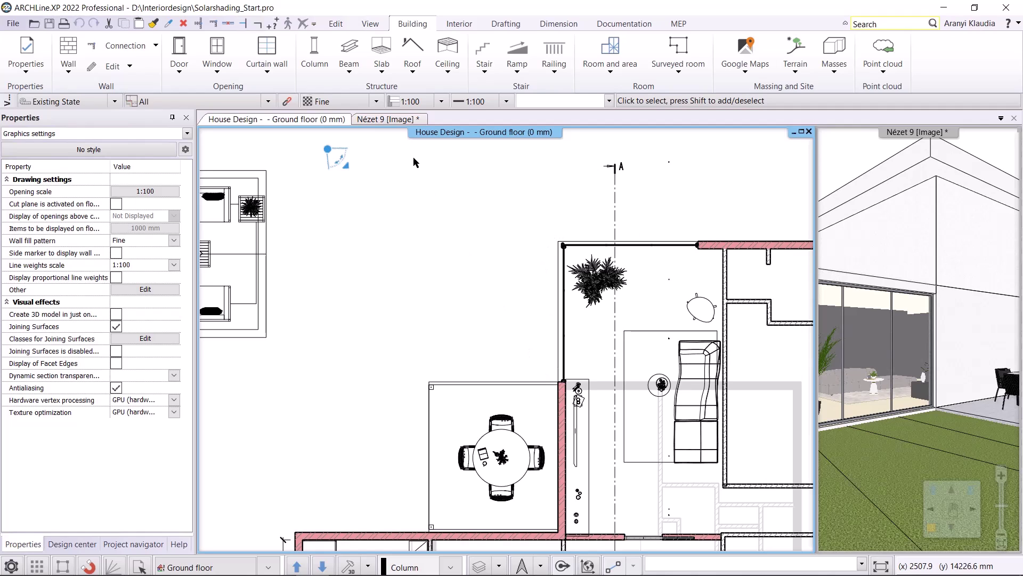
- Create a horizontal brise soleil in the Brise soleil 1 style along the two outer edges of the glazed living room corner
click(413, 56)
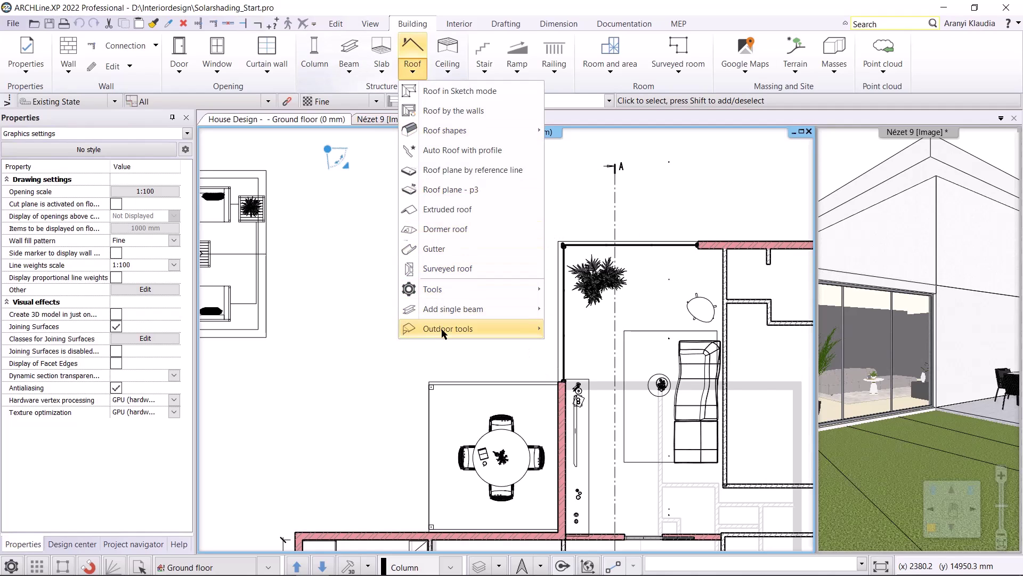
mouse_move(449, 330)
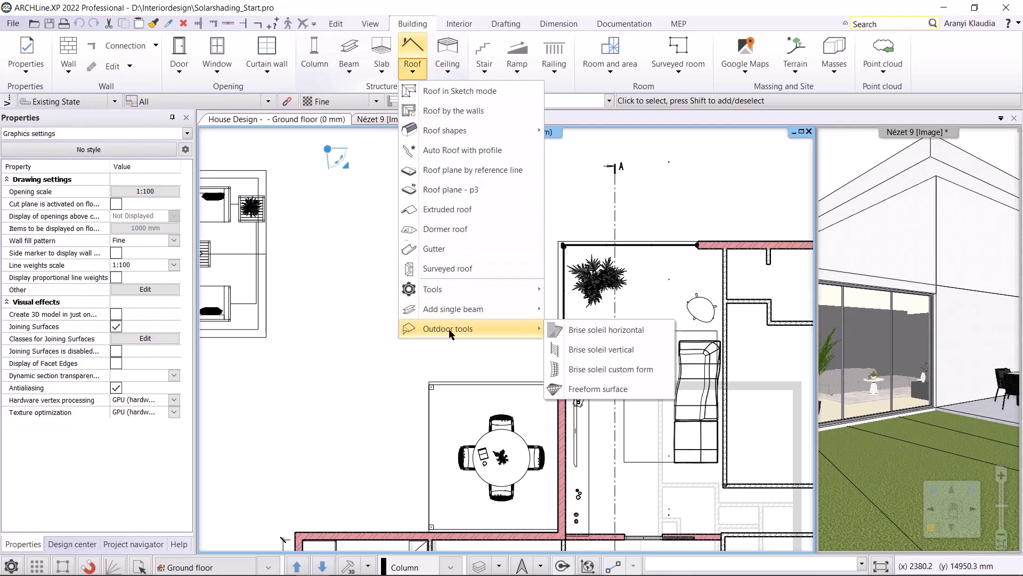
click(607, 330)
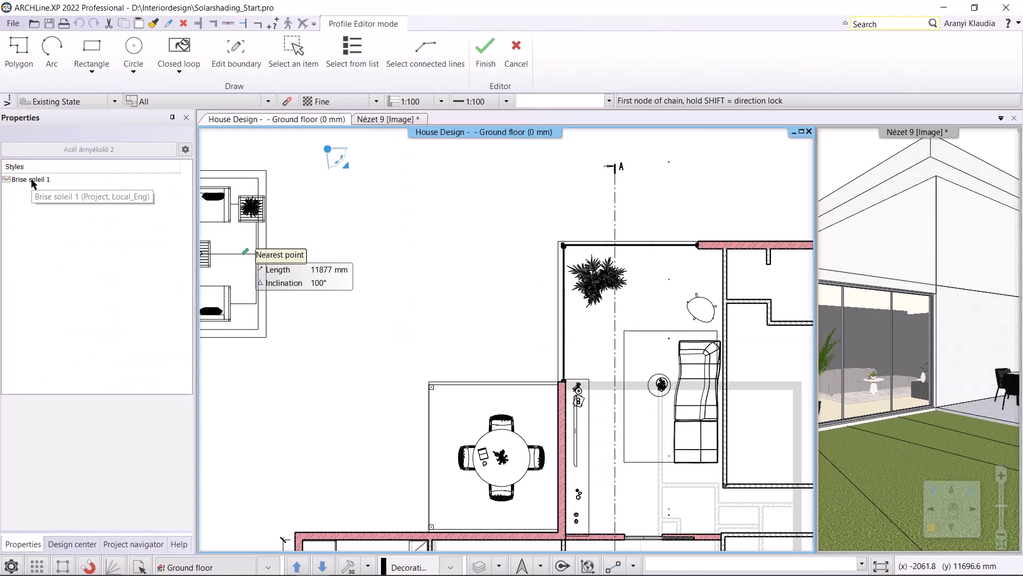
click(32, 180)
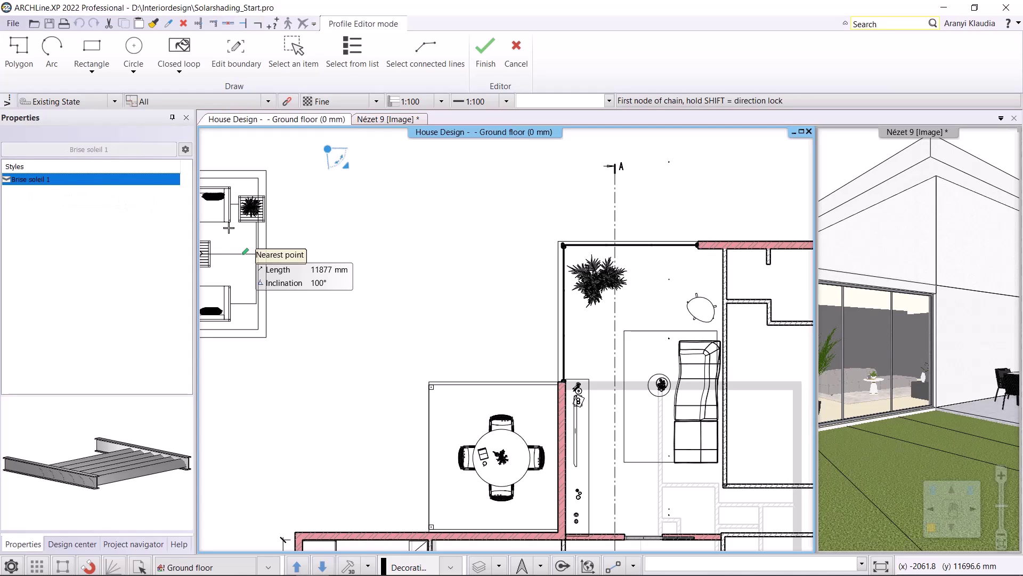
click(698, 242)
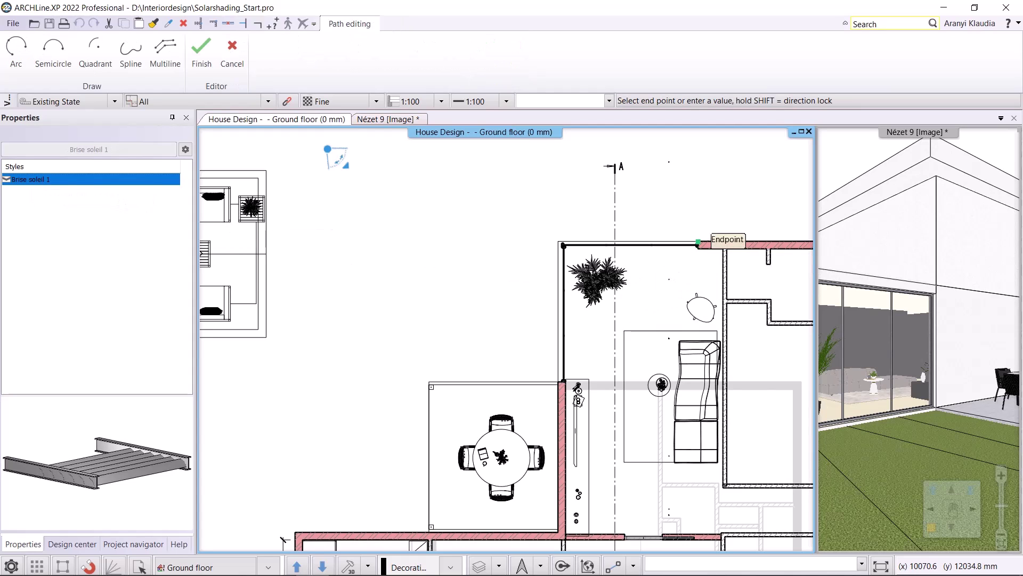
click(559, 243)
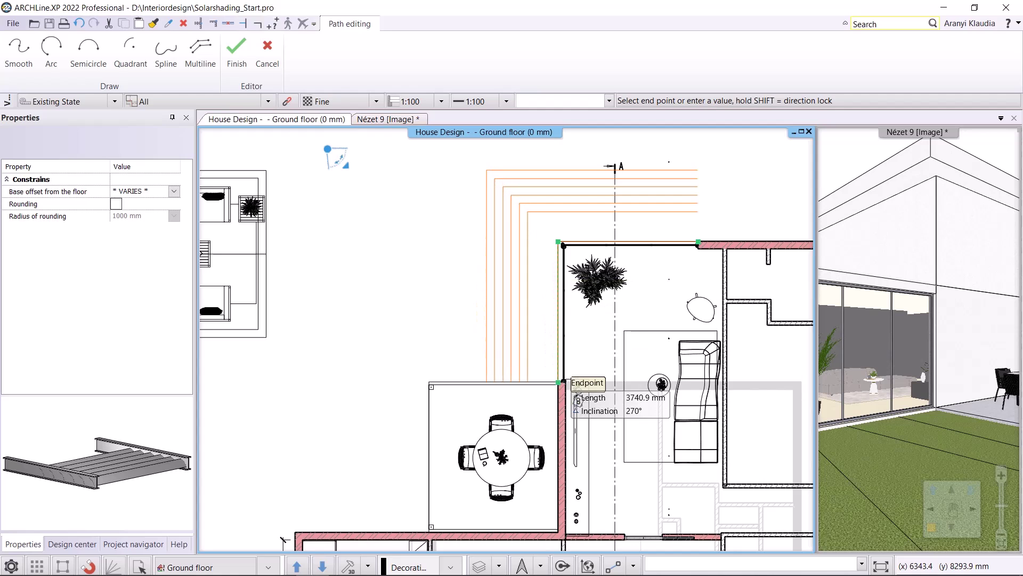
click(560, 381)
key(Return)
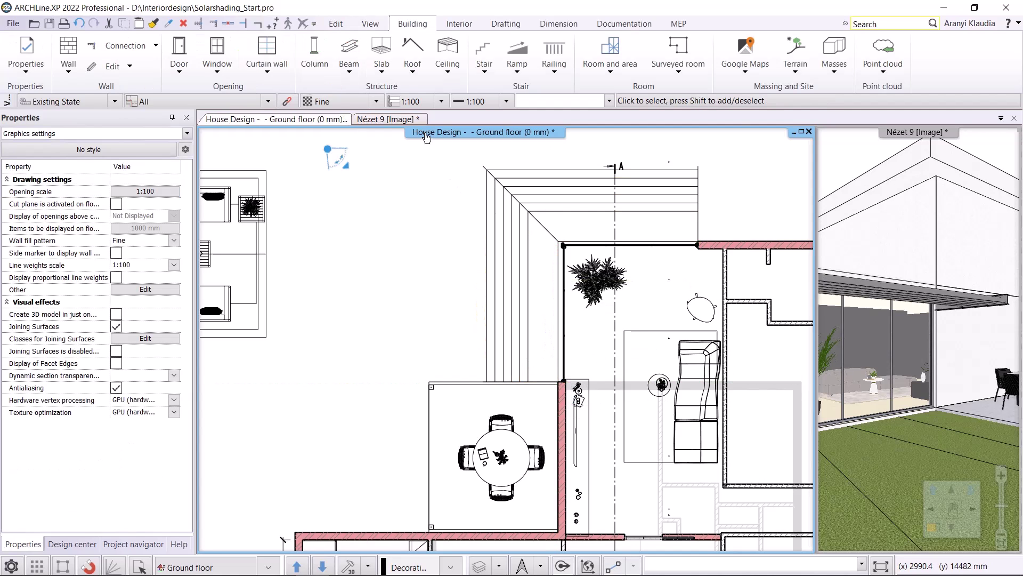
- Edit the new brise soleil from the 3D view and set its frame size to 1500 mm
click(413, 121)
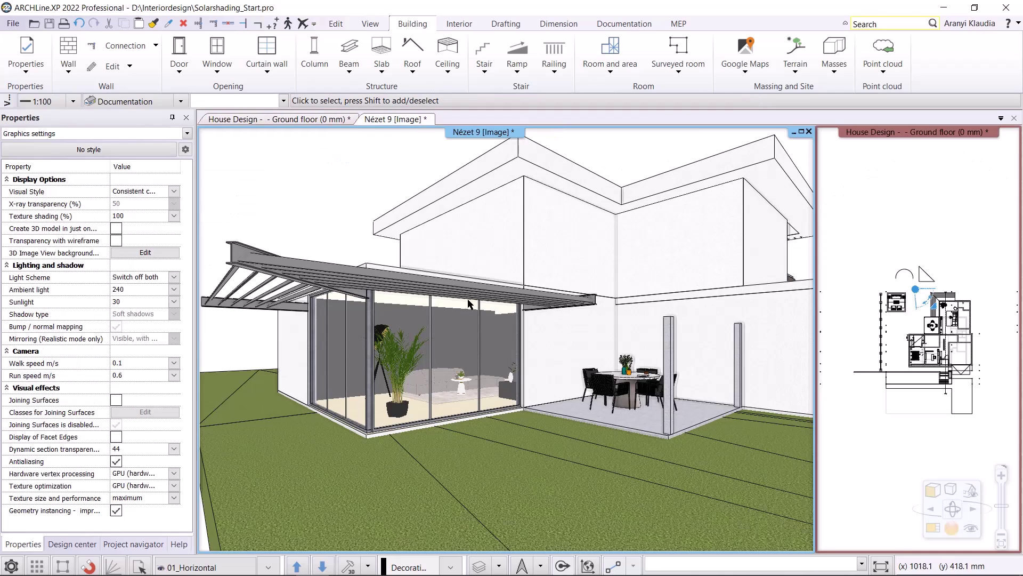
click(329, 283)
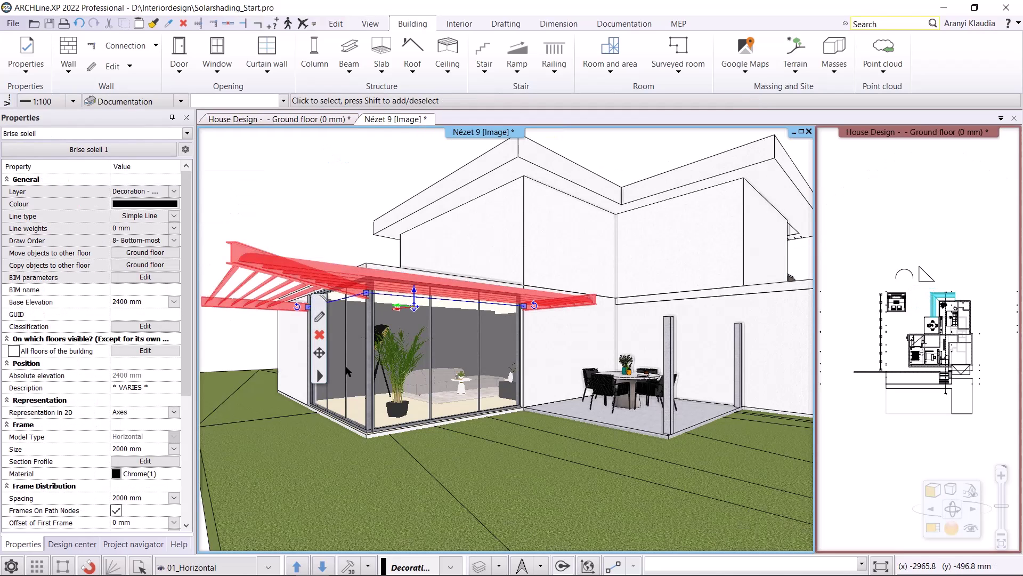
click(319, 318)
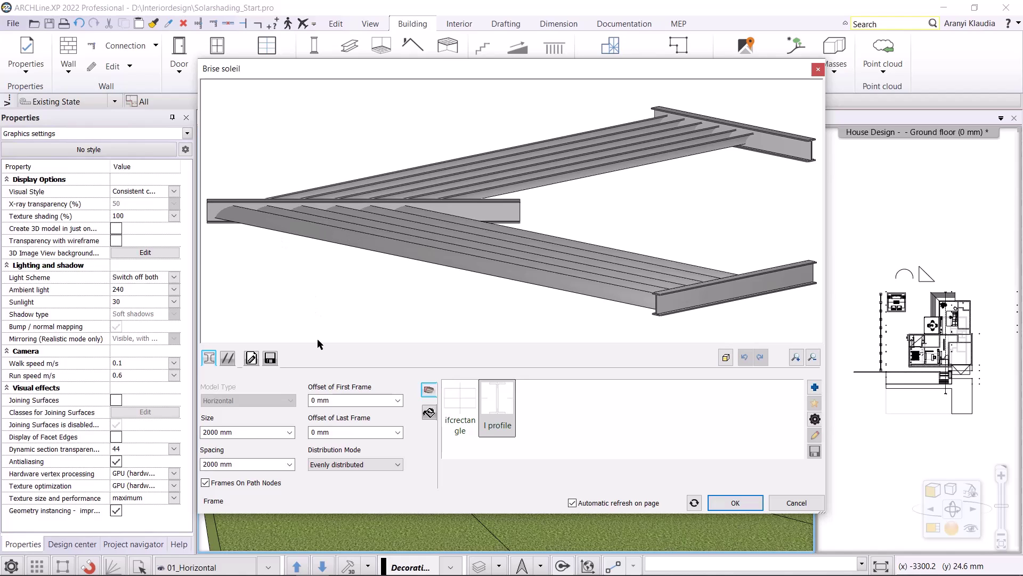
click(252, 429)
text(1500)
click(222, 431)
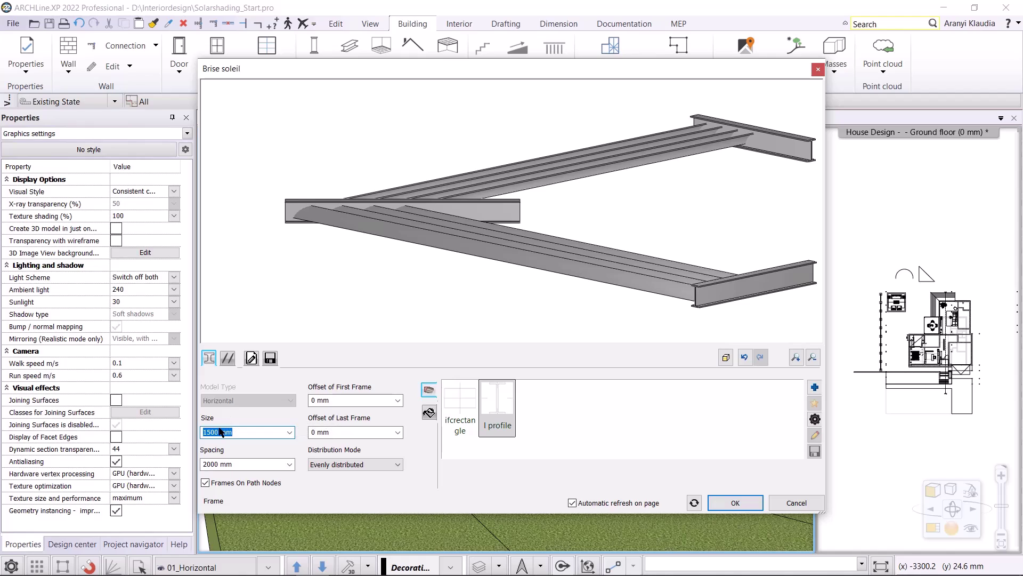
- Disable Frames On Path Nodes to compare the frame layout, and restore the option
click(206, 483)
click(206, 483)
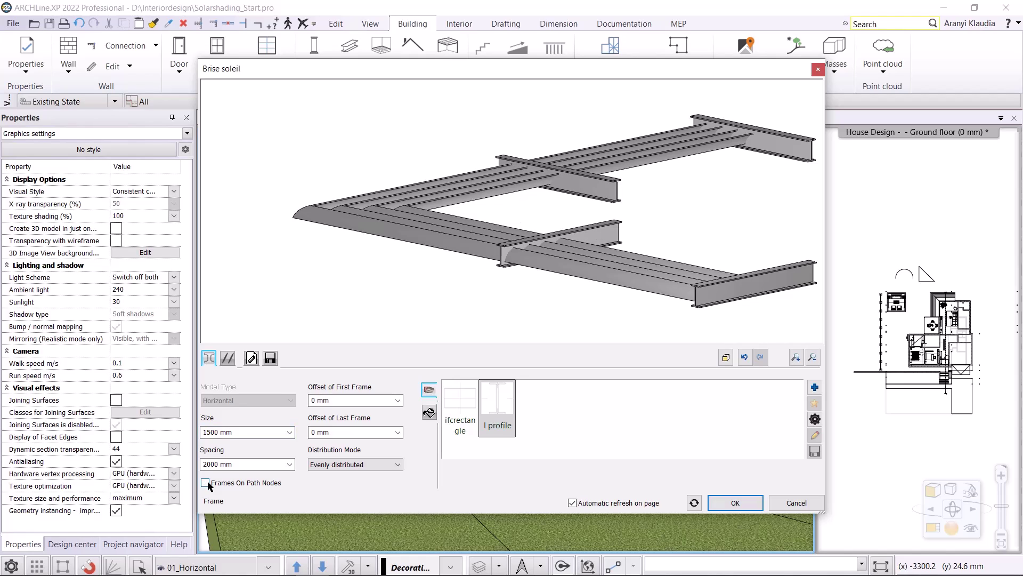
click(206, 482)
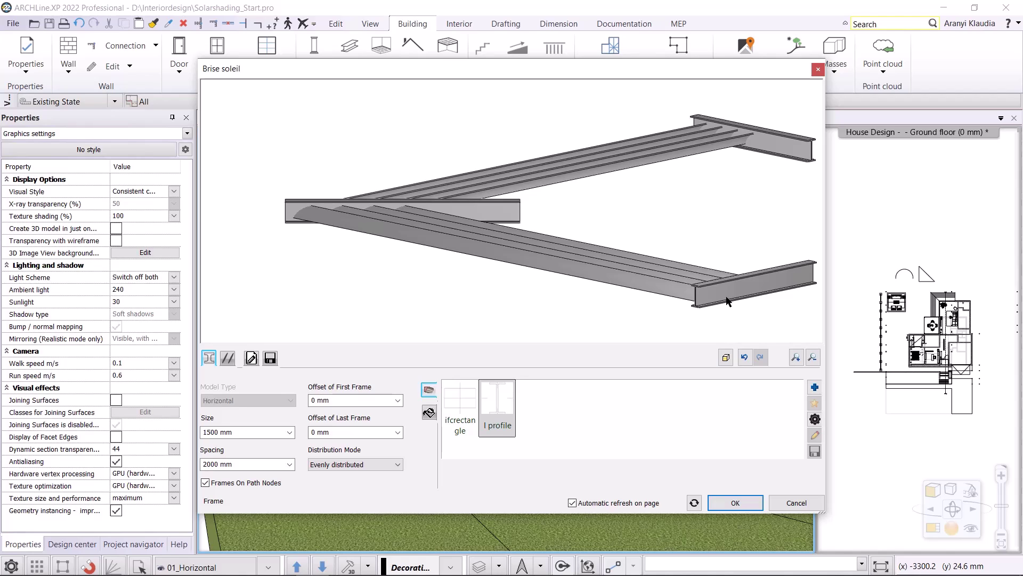
- Search the profile library for "rectangle" and assign the Rectangle Simple profile to the brise soleil frames
click(815, 389)
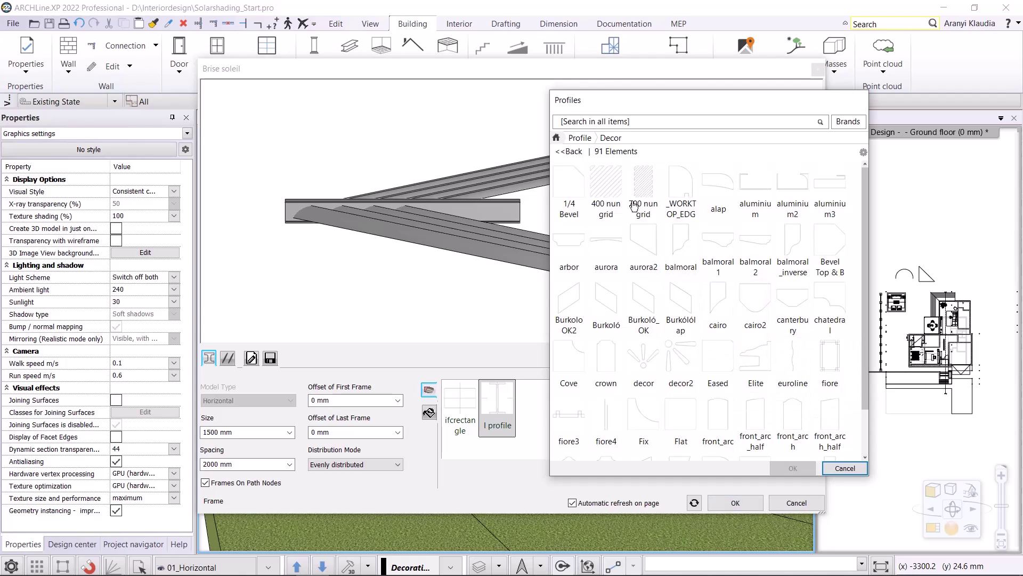
click(557, 139)
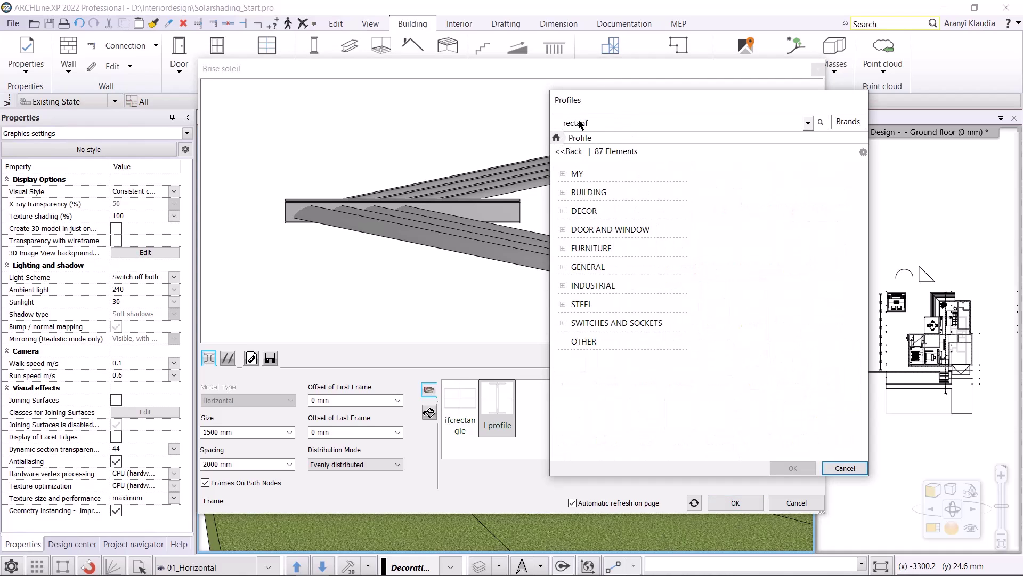
click(580, 123)
text(rectangle)
key(Return)
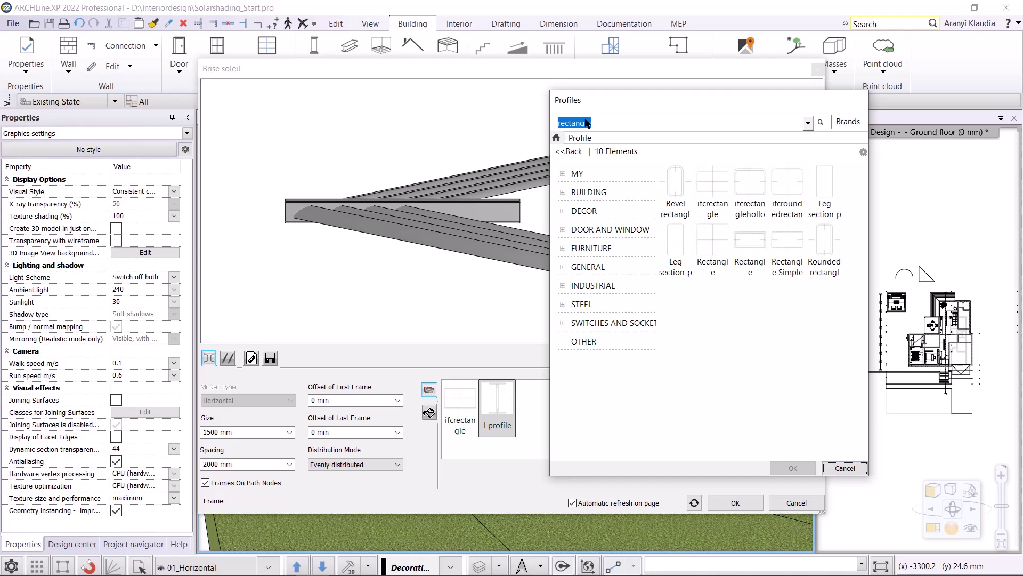
click(787, 247)
click(793, 468)
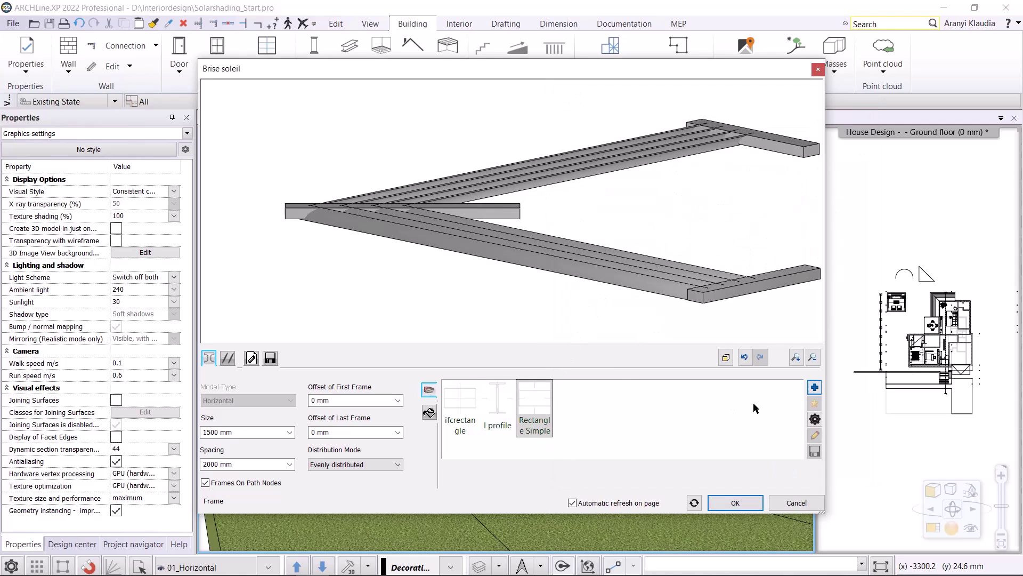
- Set the Rectangle Simple frame profile's height to 150 mm and width to 100 mm
click(816, 420)
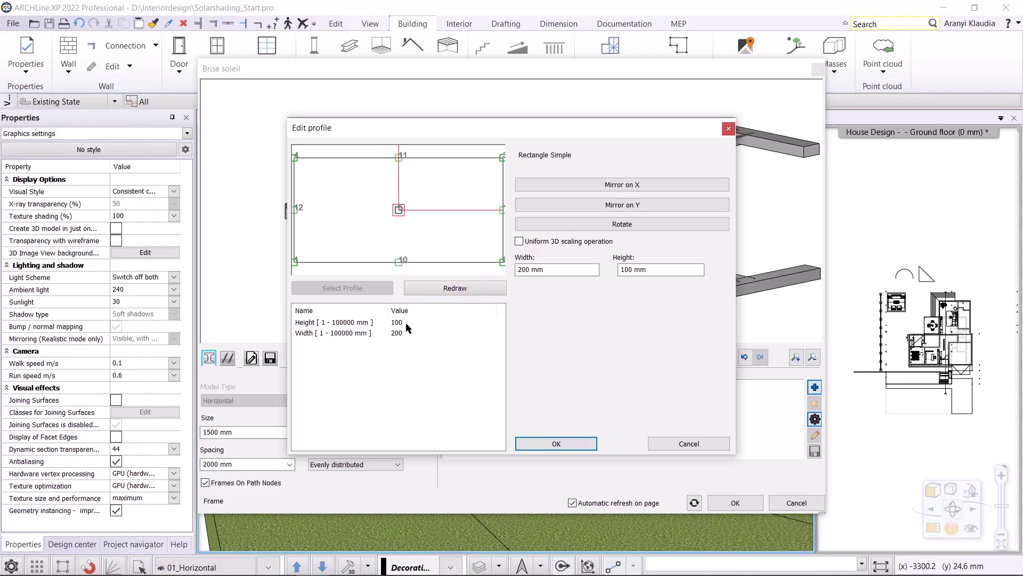
click(405, 322)
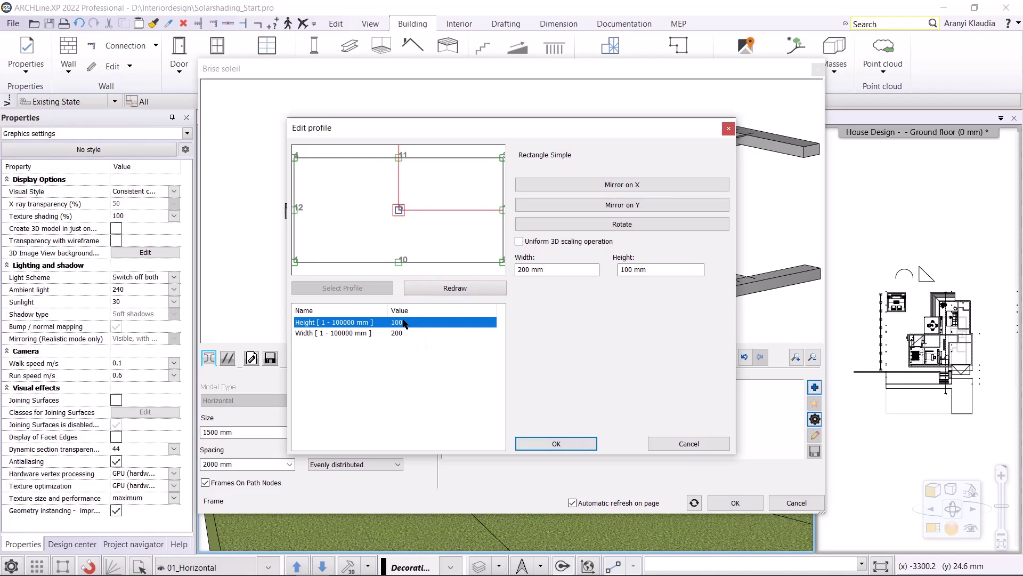
click(405, 321)
text(15)
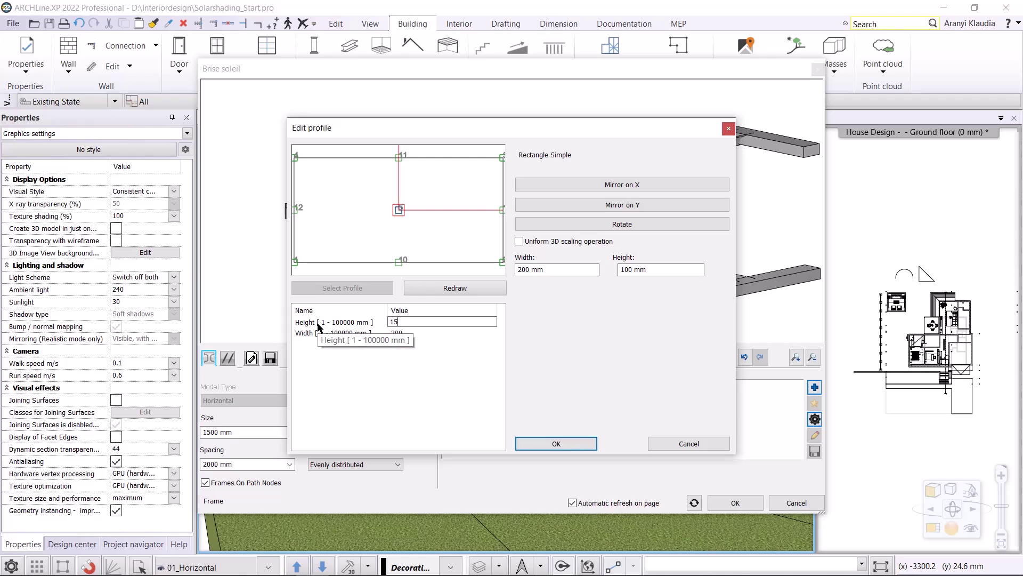
text(0)
click(408, 333)
click(410, 333)
text(150)
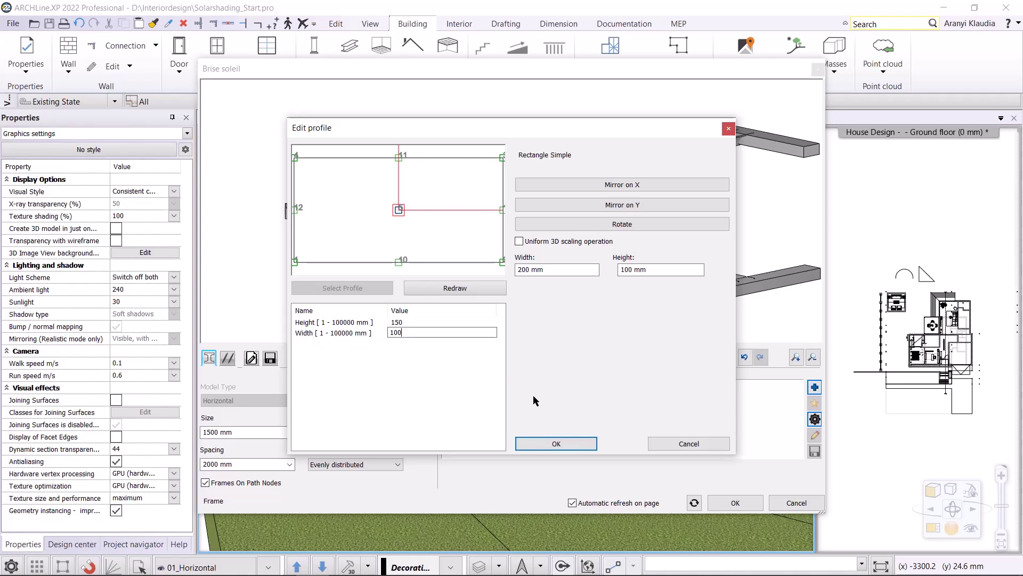
text(0)
click(556, 440)
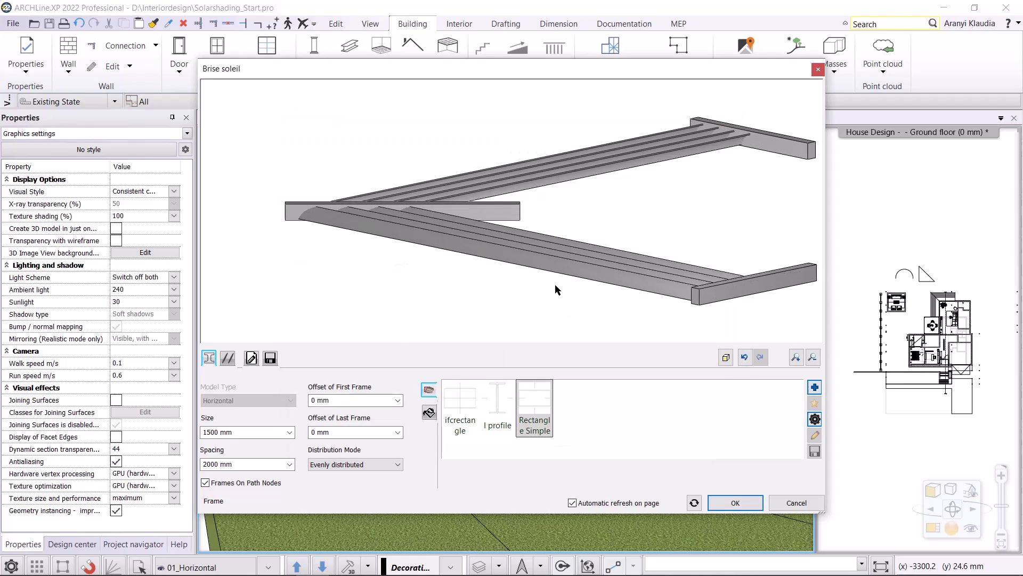
- Search the material library for "grey" and assign the Dark_grey material to the brise soleil frames
click(429, 412)
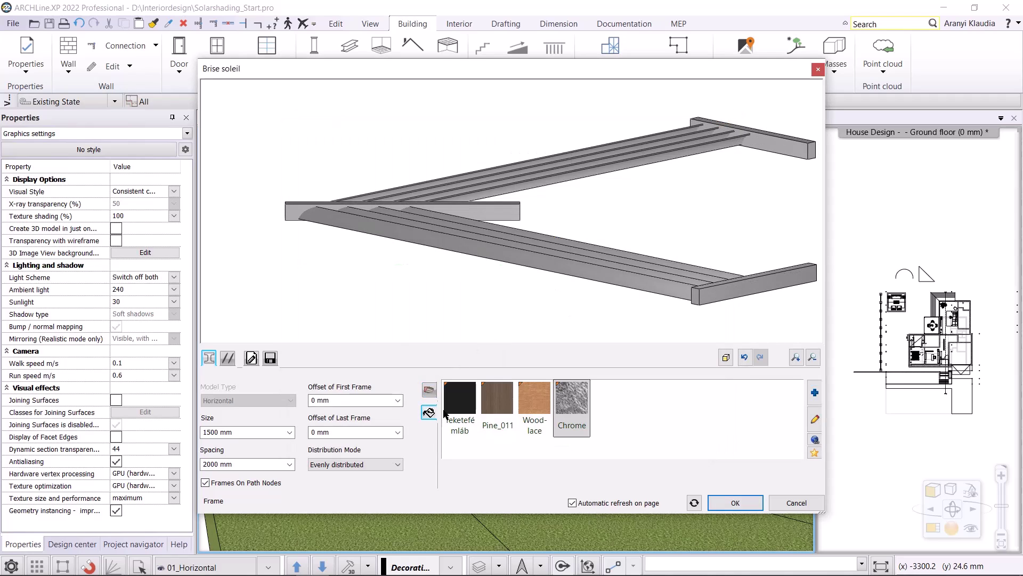
click(815, 392)
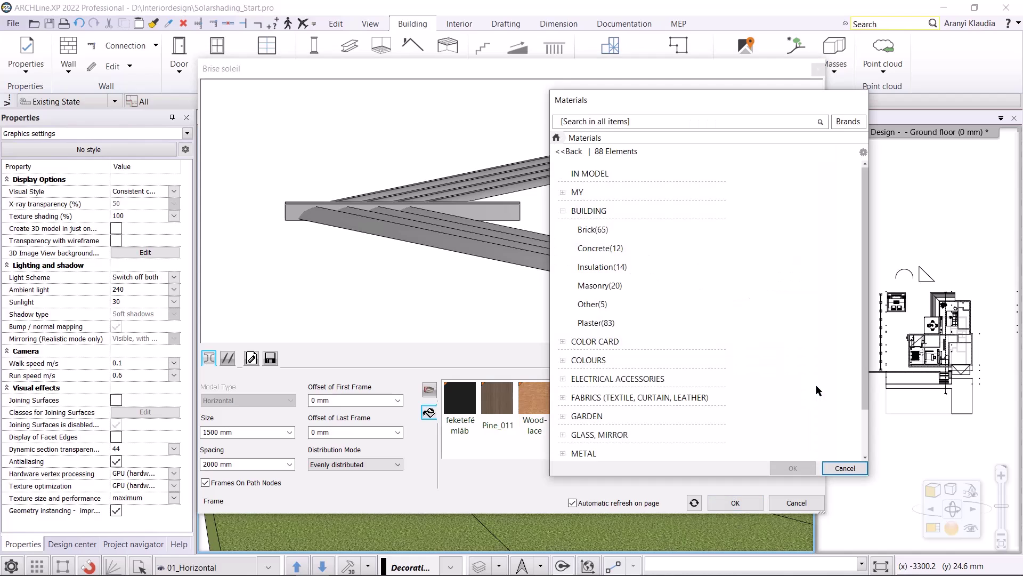
click(576, 123)
text(grey)
key(Return)
mouse_move(773, 308)
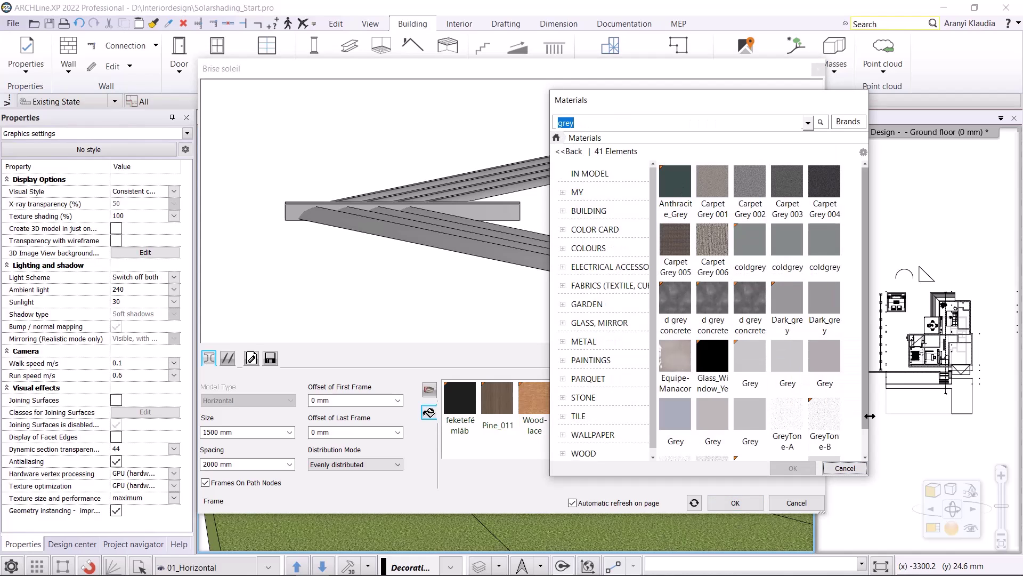
scroll(832, 373, down, 1)
click(791, 255)
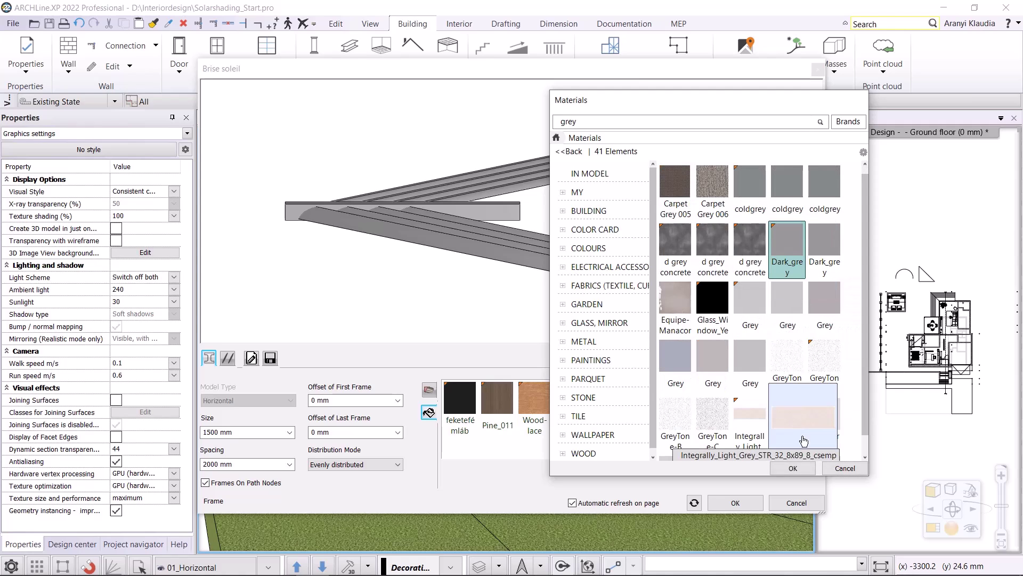
click(793, 468)
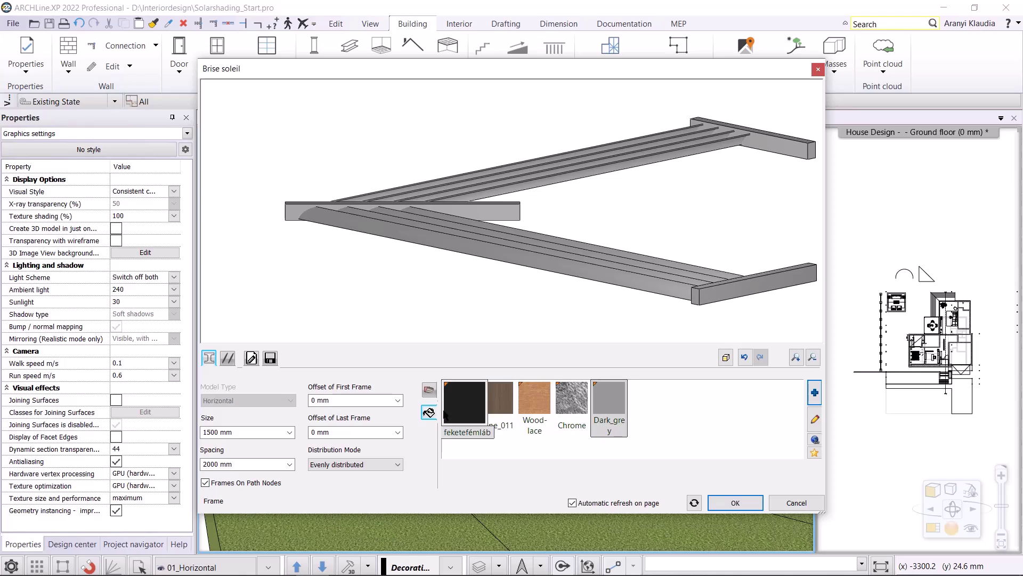
- Set the lamella rotation to 0° and the offset of the first lamella to 100 mm
click(228, 359)
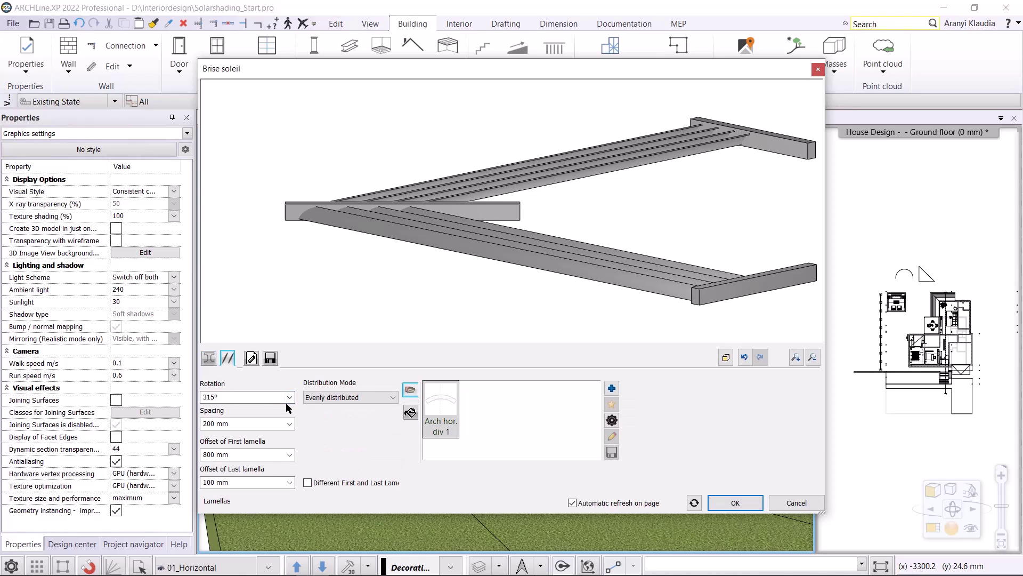
click(226, 396)
text(0)
key(Return)
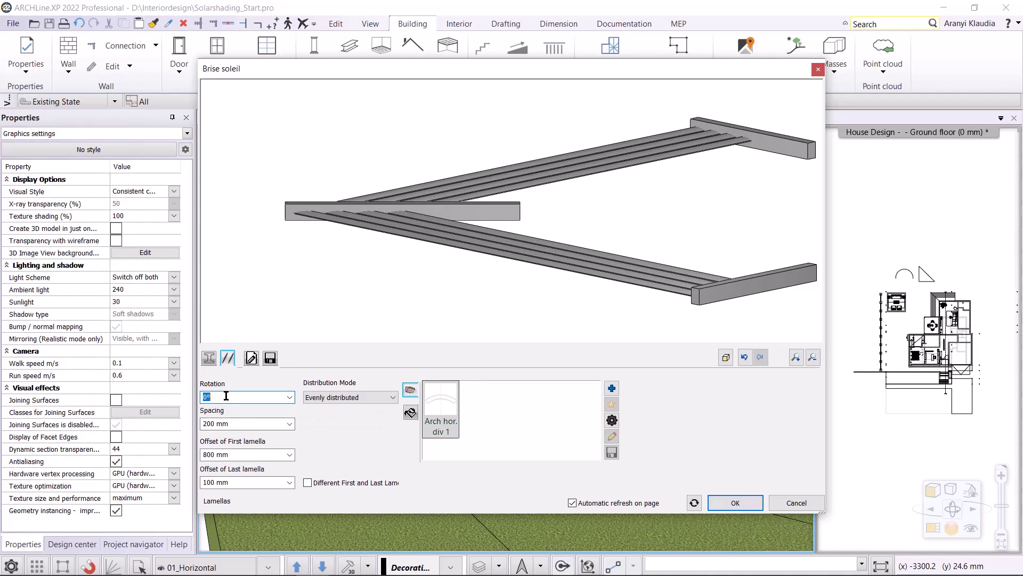
click(229, 457)
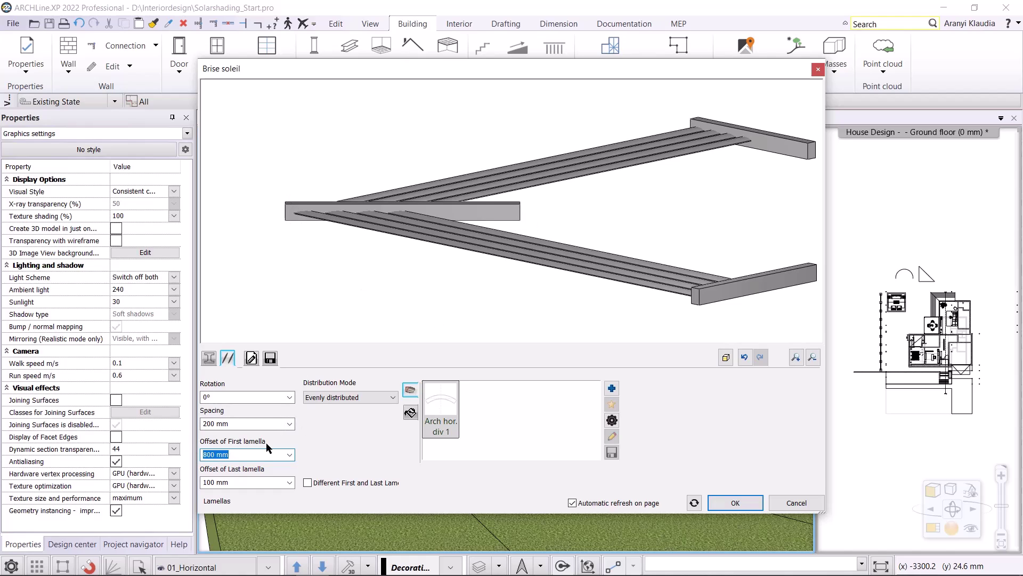
text(50)
text(100)
key(Return)
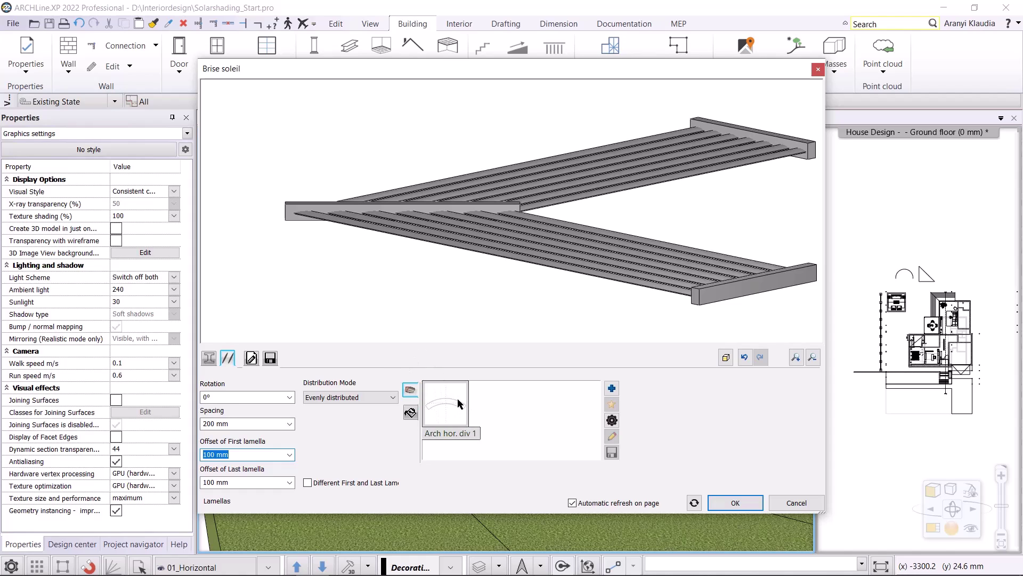
- Search the material library for "grey" and assign the Dark_grey material to the lamellas
click(410, 414)
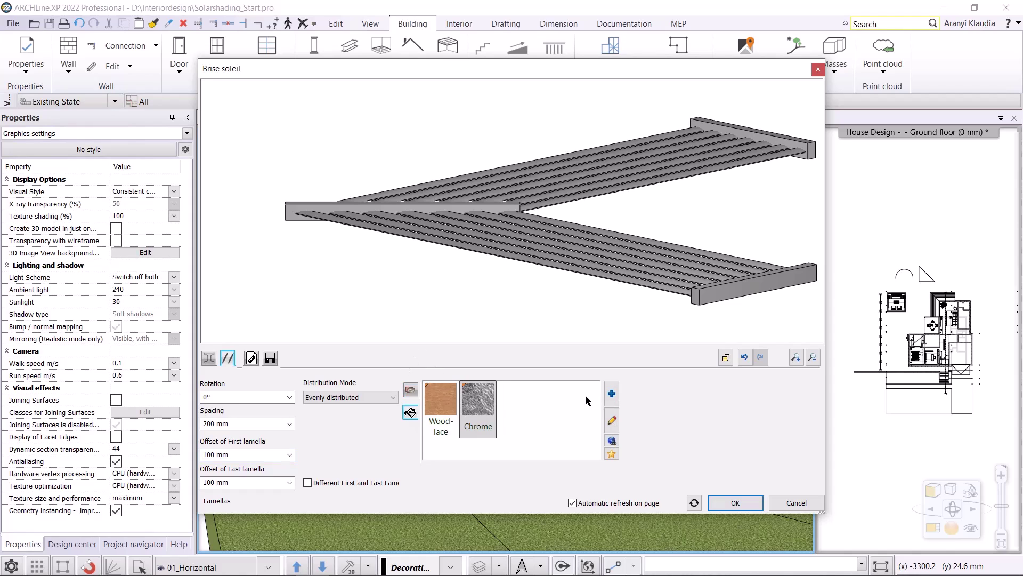
click(612, 388)
click(598, 122)
text(grey)
key(Return)
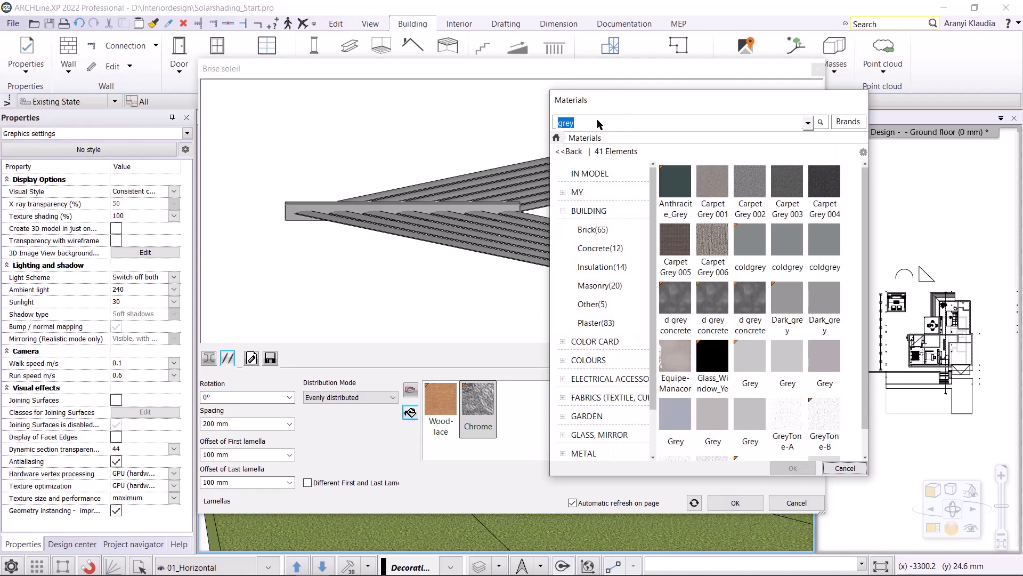
click(779, 317)
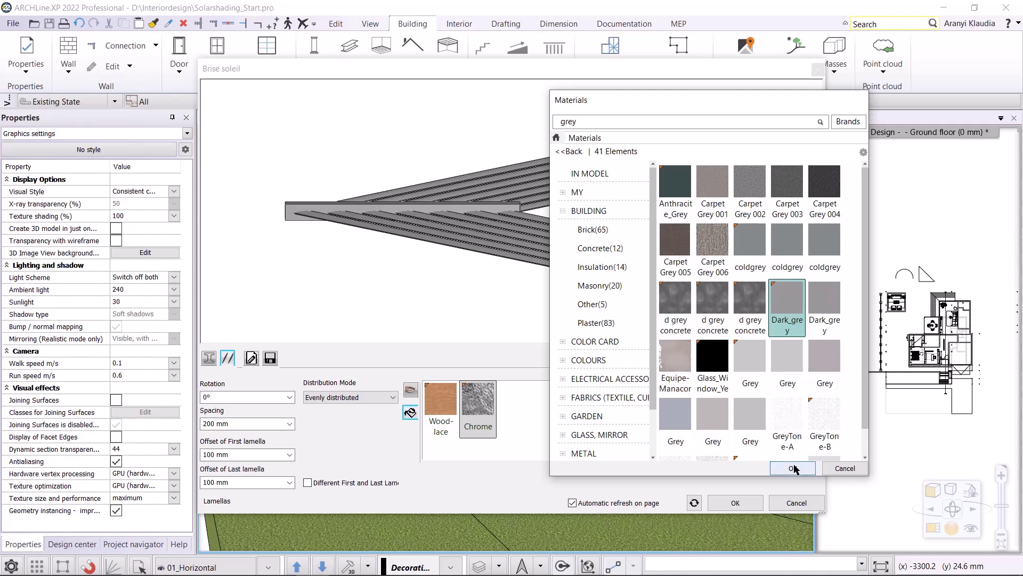
click(793, 468)
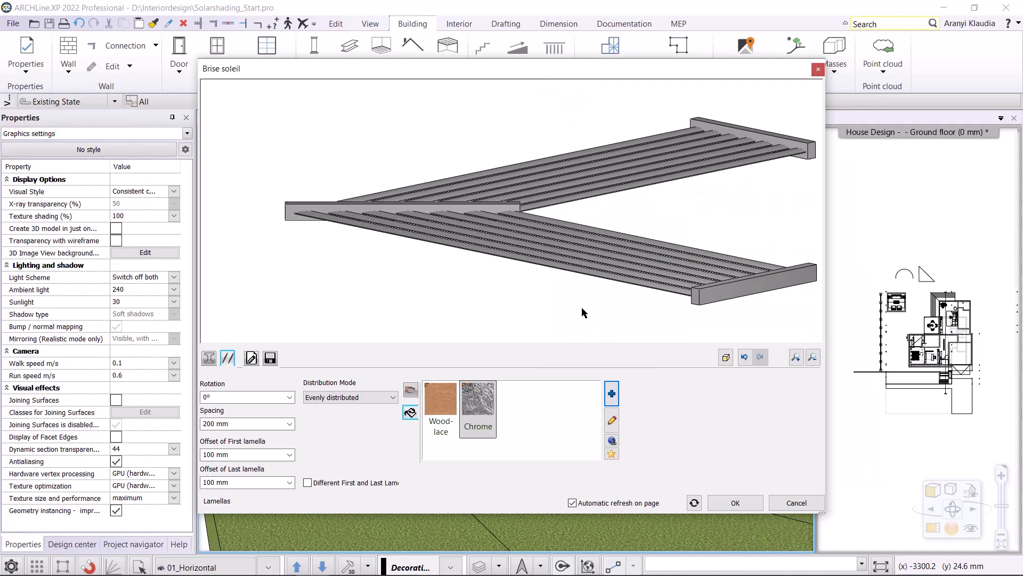
- Set the horizontal brise soleil's relative elevation to 2800 mm and apply all its settings to the model
click(251, 357)
drag(245, 398, 208, 398)
text(2800)
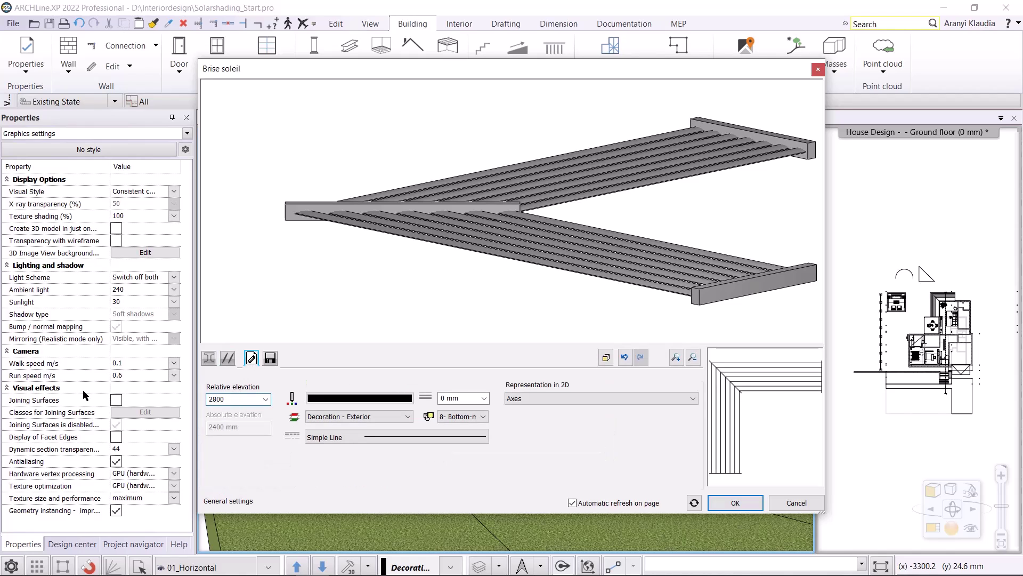
key(Tab)
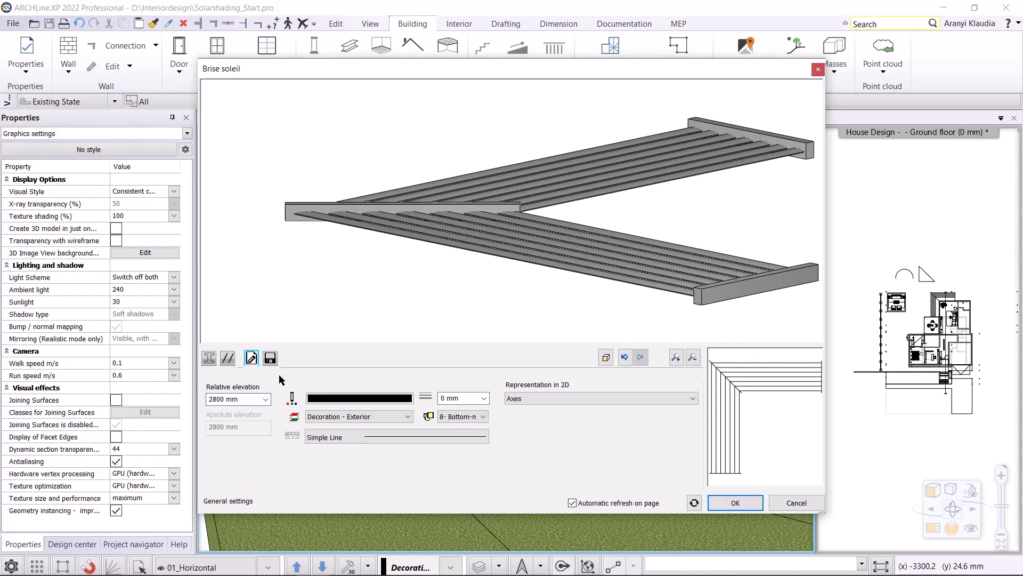
click(270, 358)
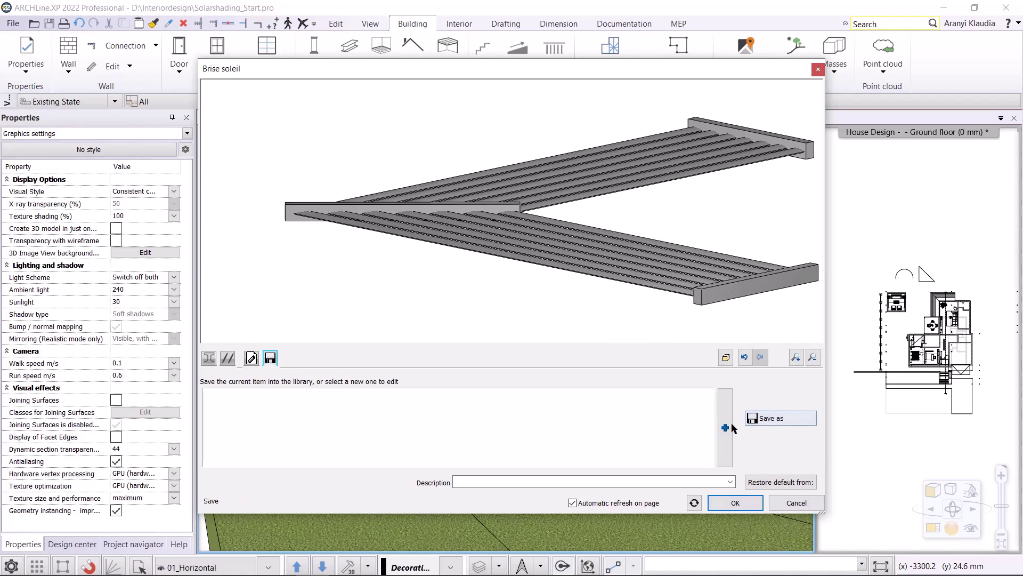
click(740, 505)
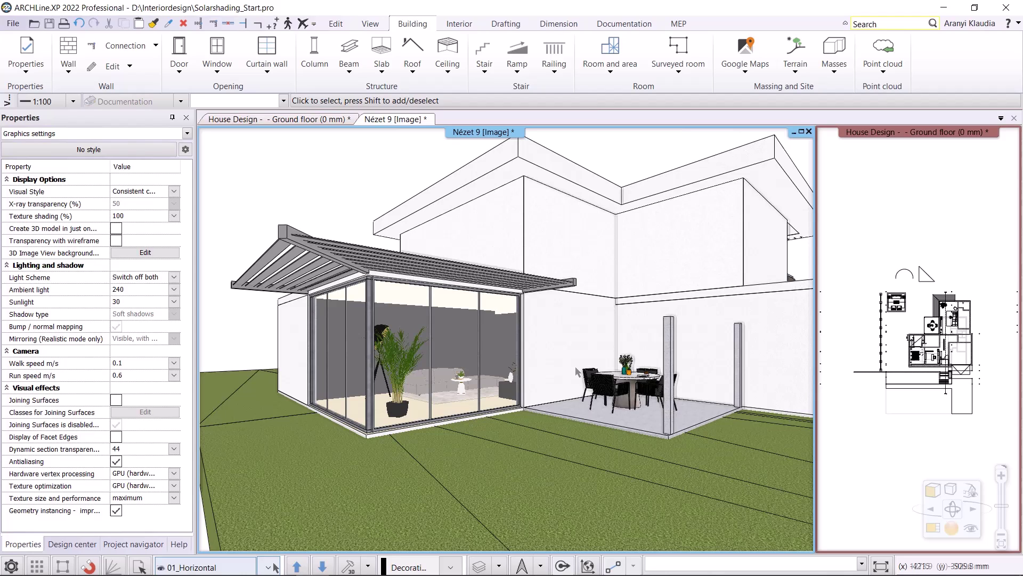
- Switch the 3D view to the saved 02_Vertical view and activate the Level 1 floor plan around the terrace
click(267, 567)
click(199, 518)
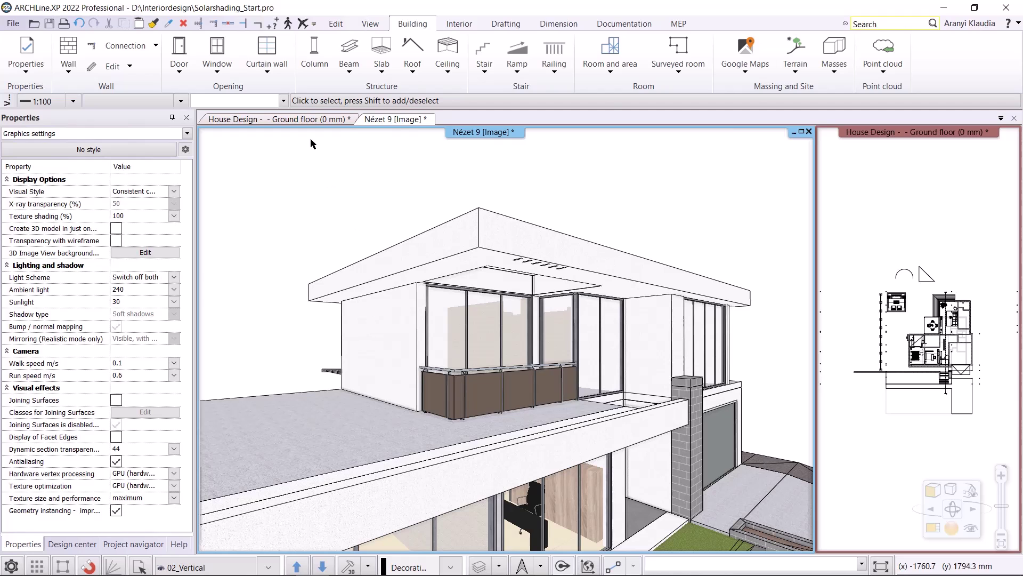
click(287, 119)
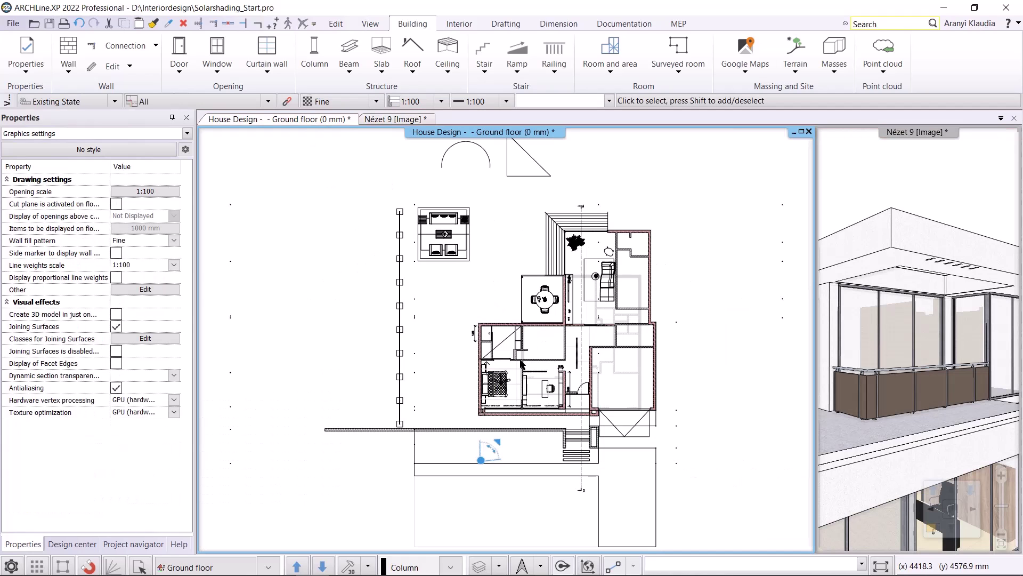
click(297, 566)
scroll(470, 295, up, 5)
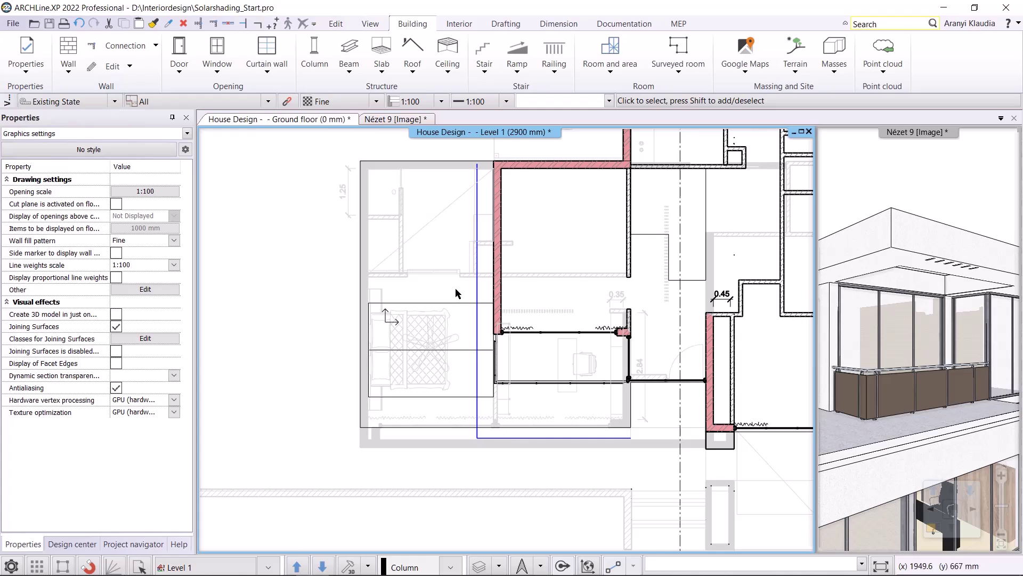
- Create a vertical brise soleil along the L-shaped blue guide line around the terrace on the Level 1 plan
click(426, 77)
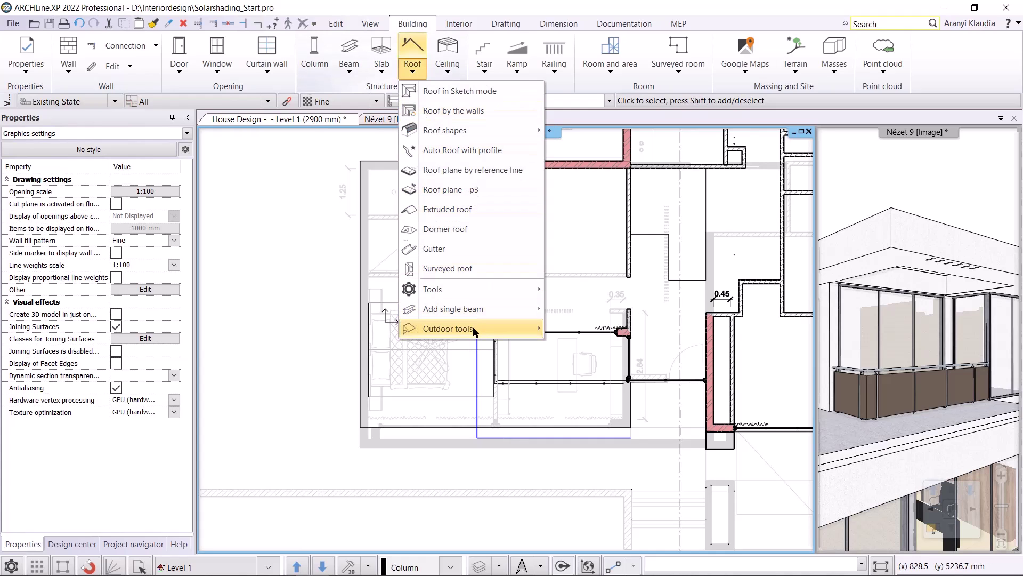
mouse_move(469, 329)
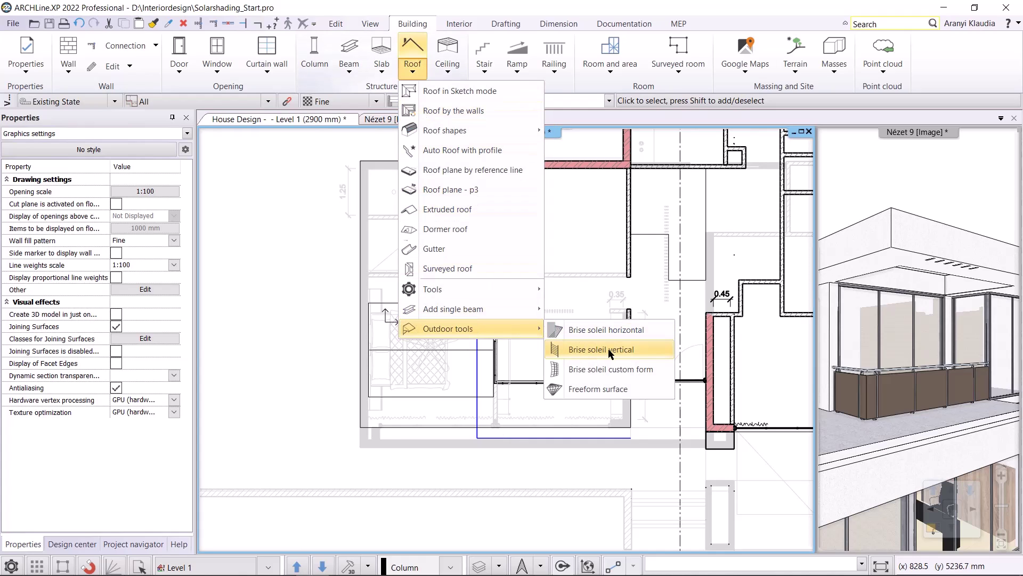
click(611, 349)
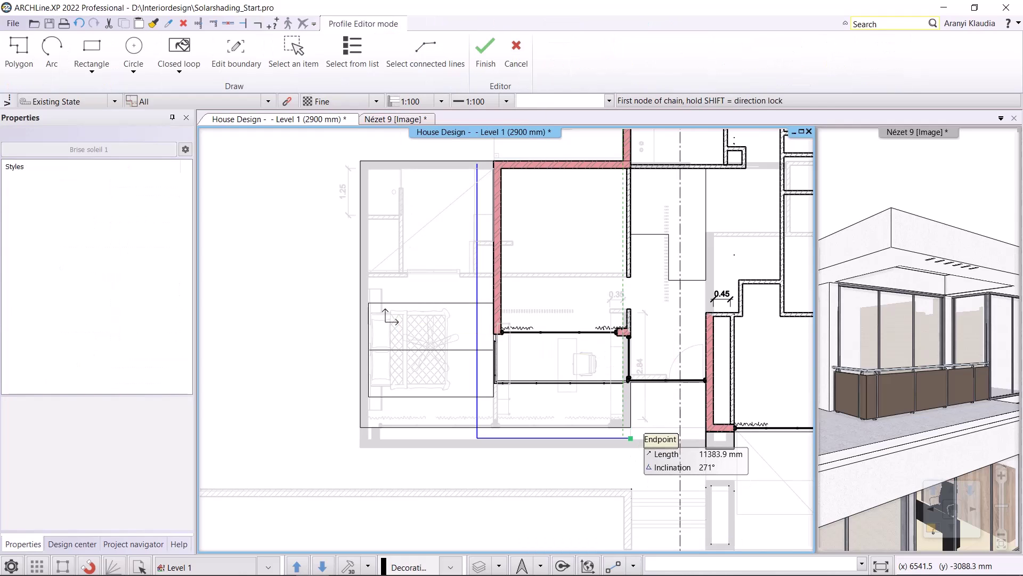
click(631, 438)
click(477, 439)
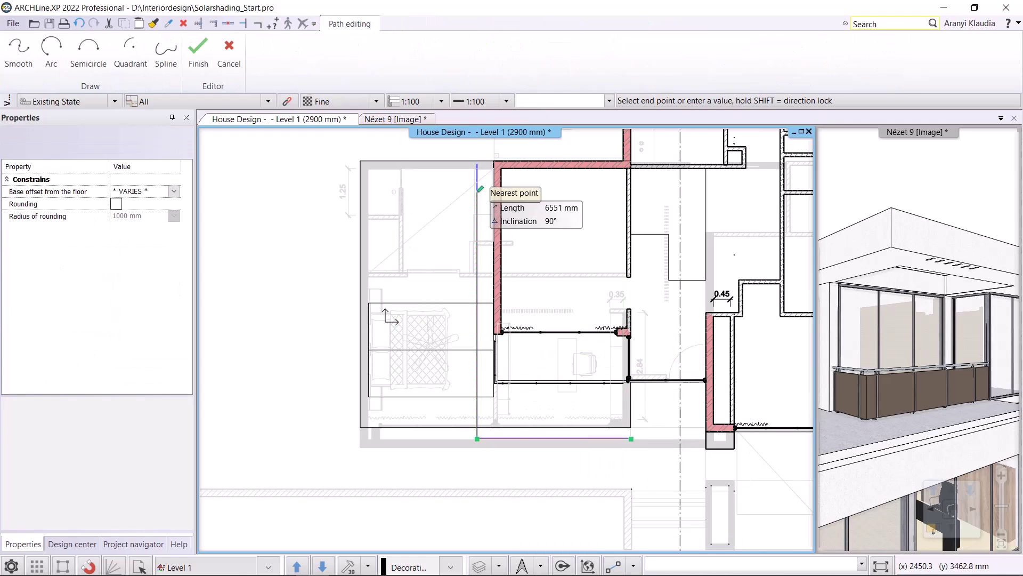
click(477, 164)
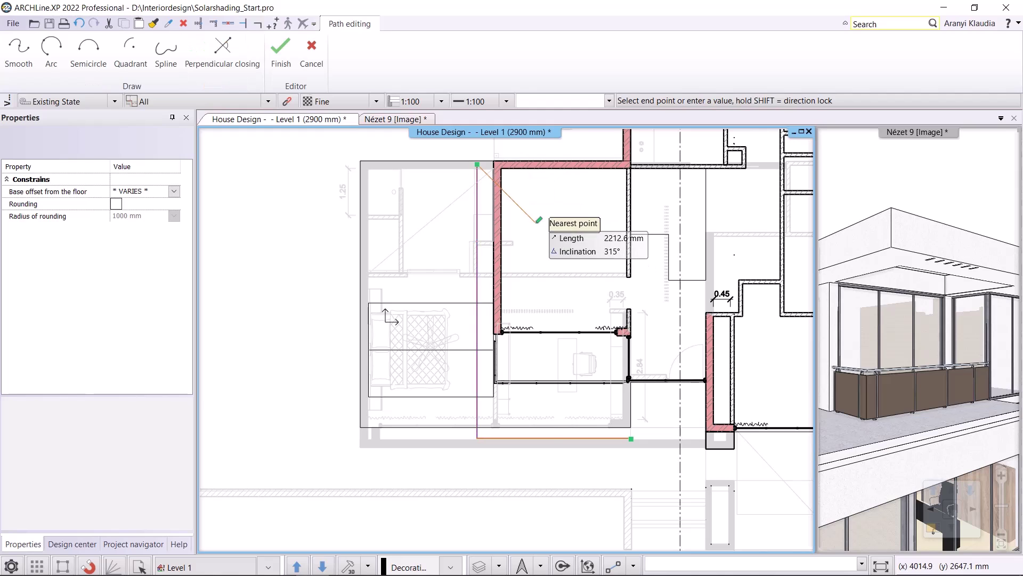
key(Return)
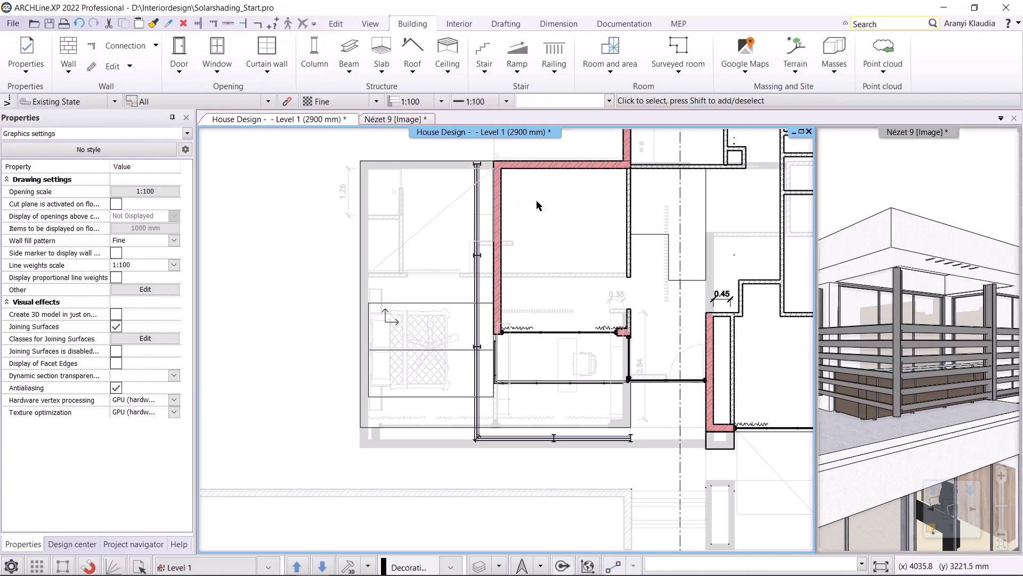
- Edit the new vertical brise soleil from the 3D view, setting its frame size to 2600 mm and frame spacing to 1500 mm
click(901, 413)
click(900, 413)
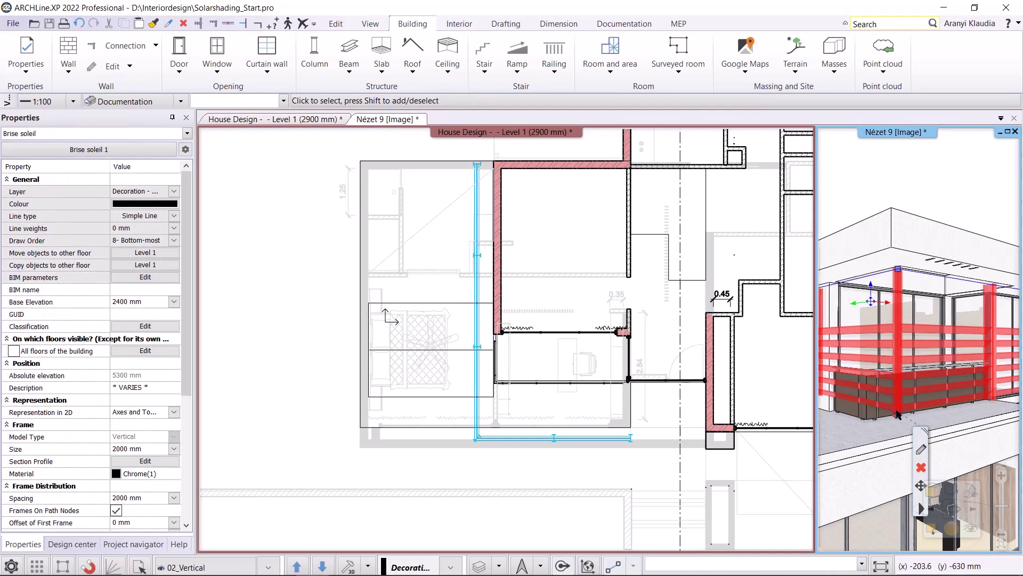
click(921, 450)
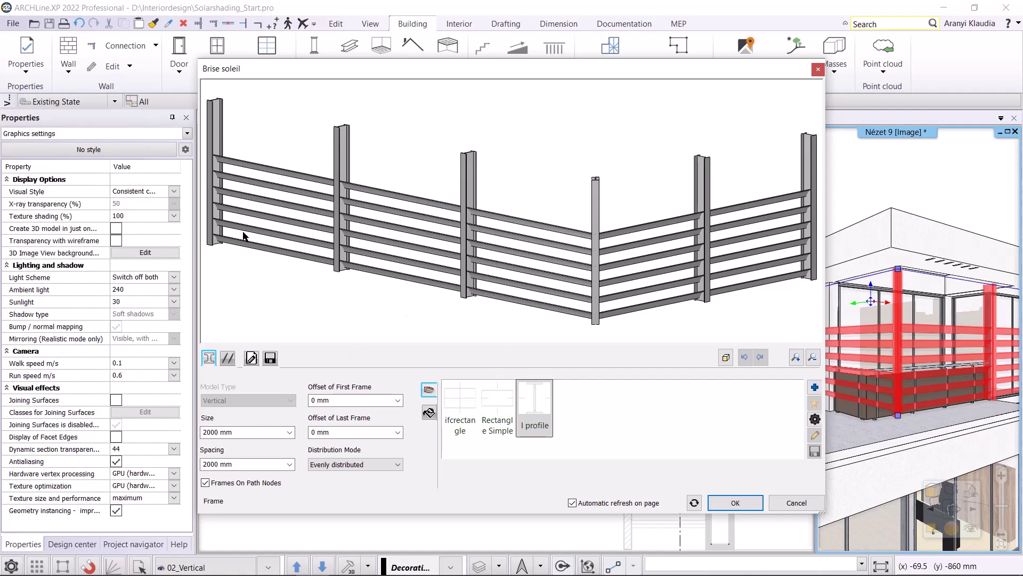
click(225, 432)
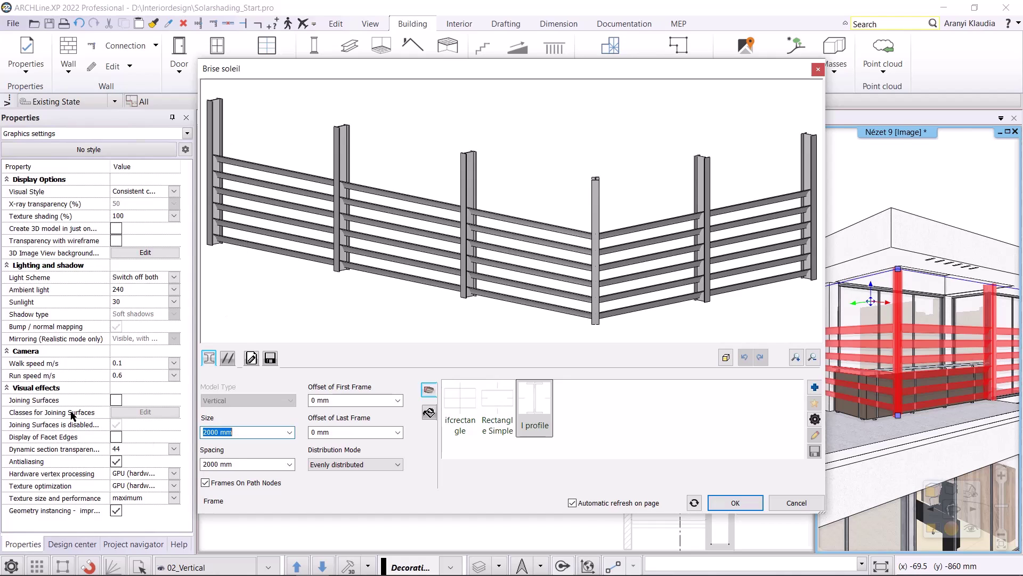
text(2600)
key(Return)
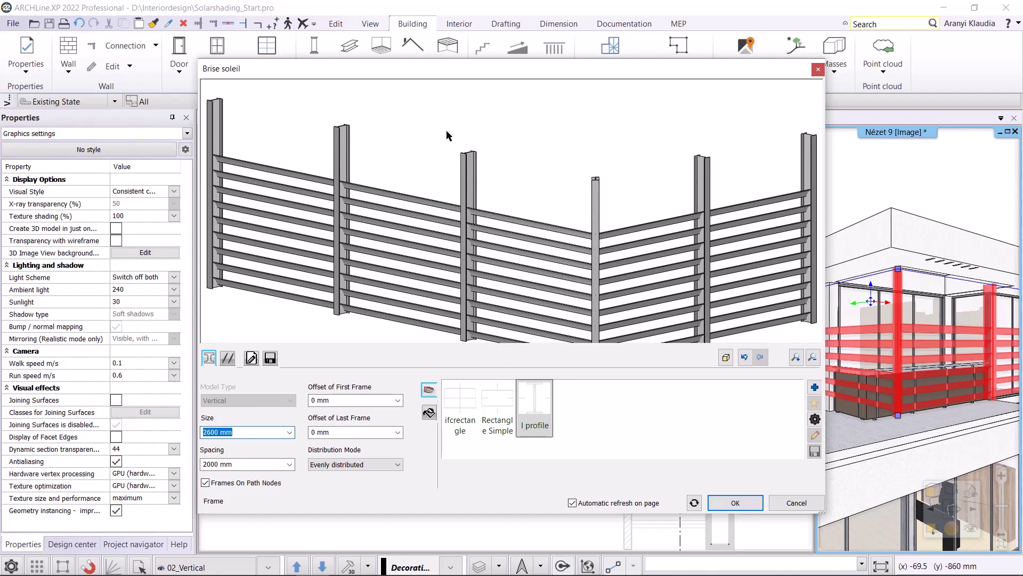
click(240, 464)
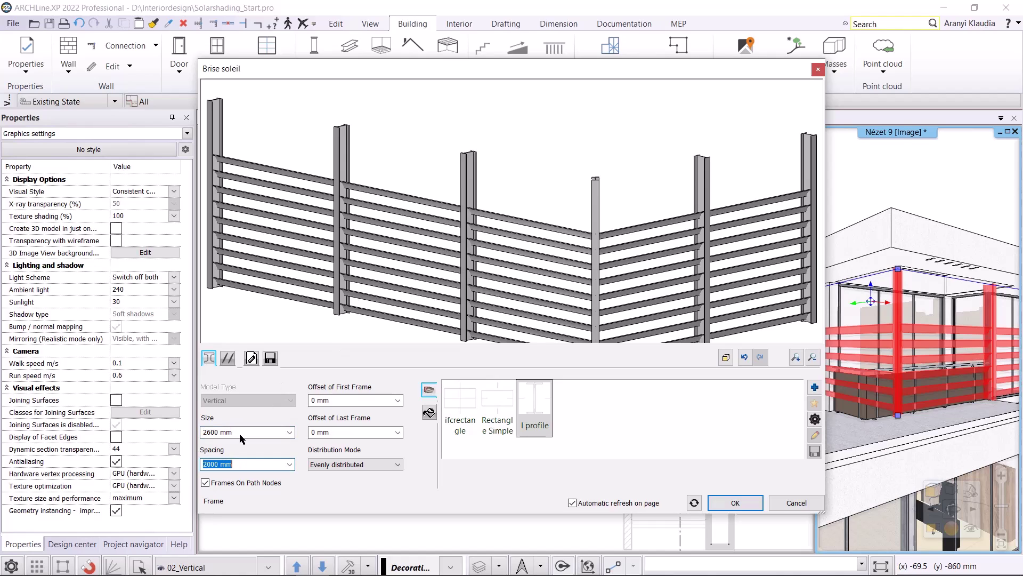
text(1500)
key(Return)
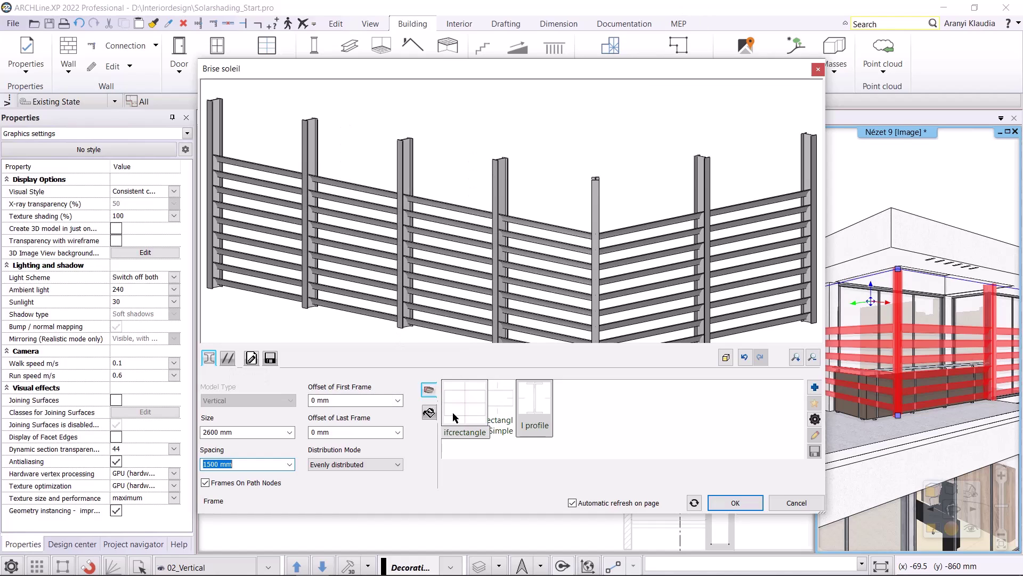
- Assign the Rectangle Simple profile to the frames, set its width to 100 mm, and bring up the frame materials
click(495, 409)
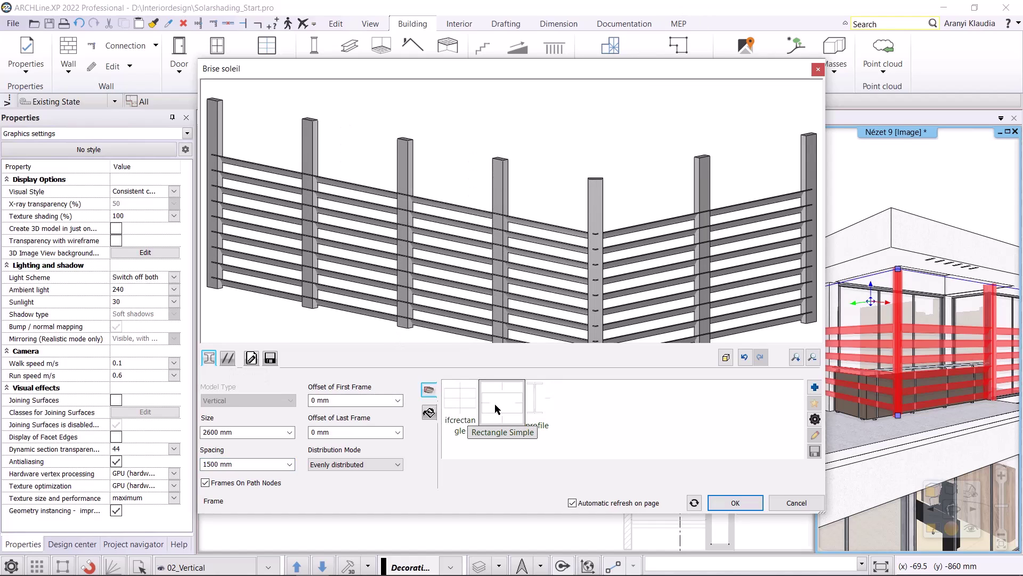
click(815, 419)
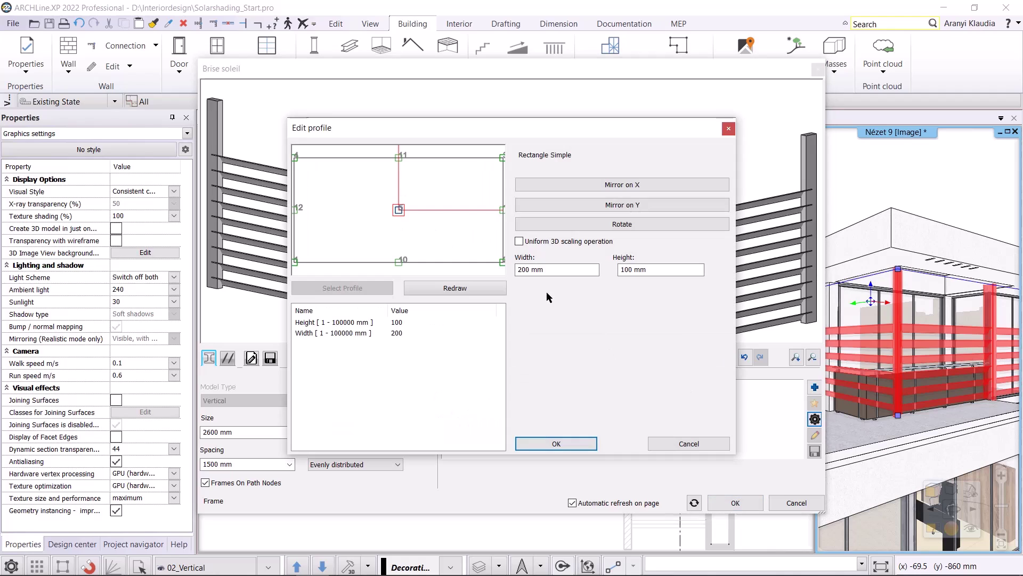
click(400, 333)
click(400, 333)
text(100)
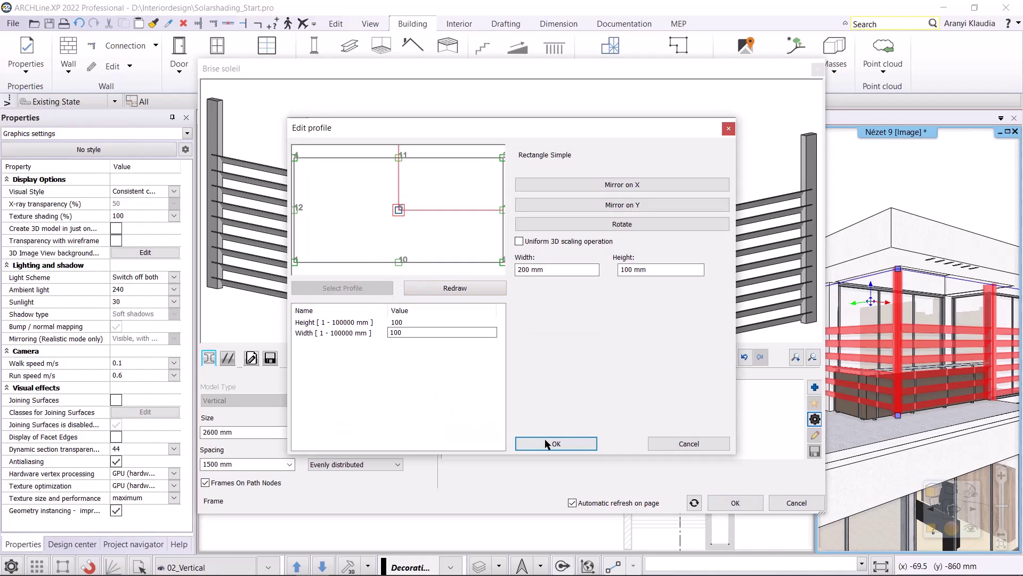
click(586, 443)
click(428, 414)
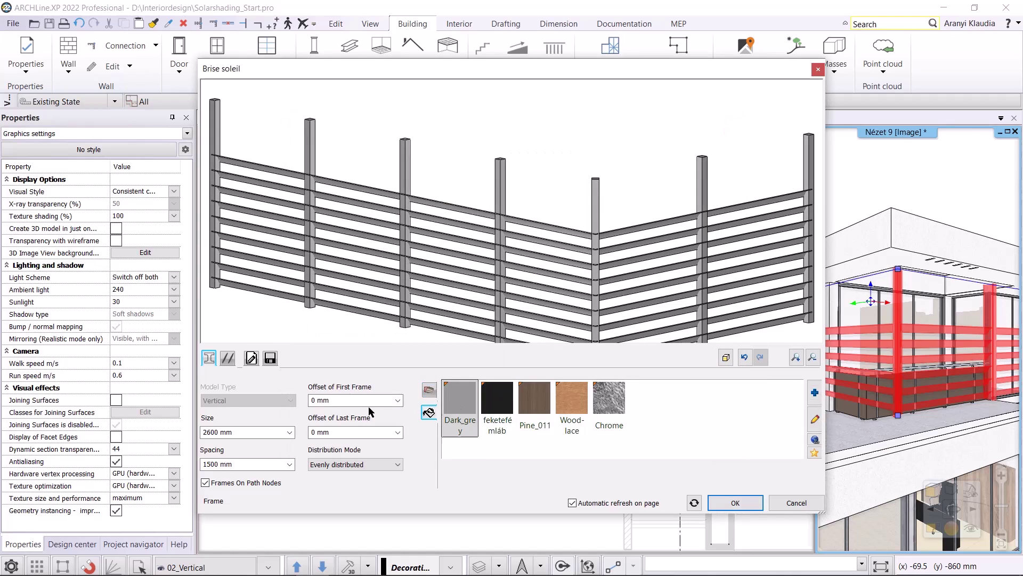
- Set the lamella rotation to 270° and the offset of the first lamella to 100 mm
click(229, 359)
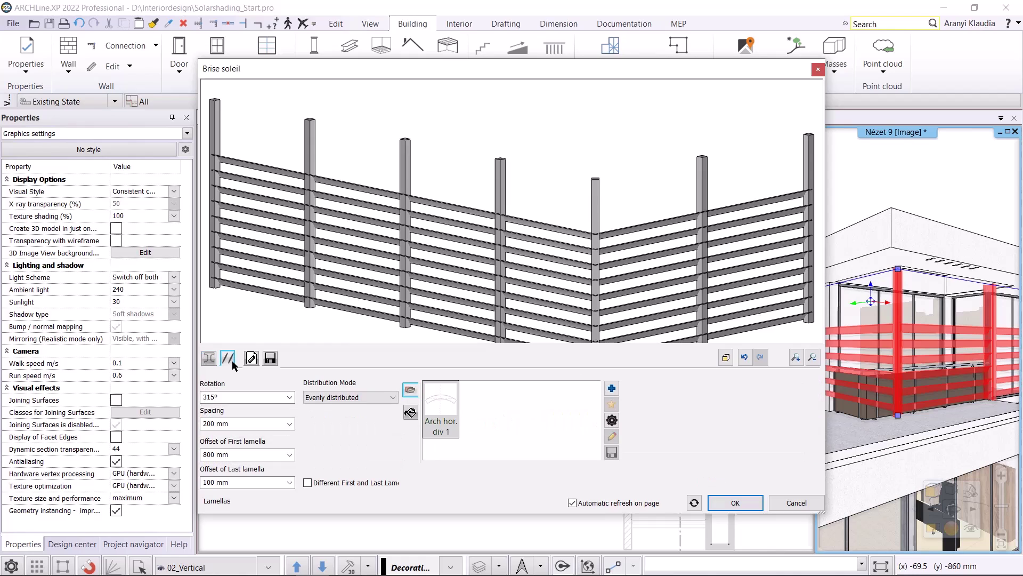
double_click(239, 397)
text(270)
key(Return)
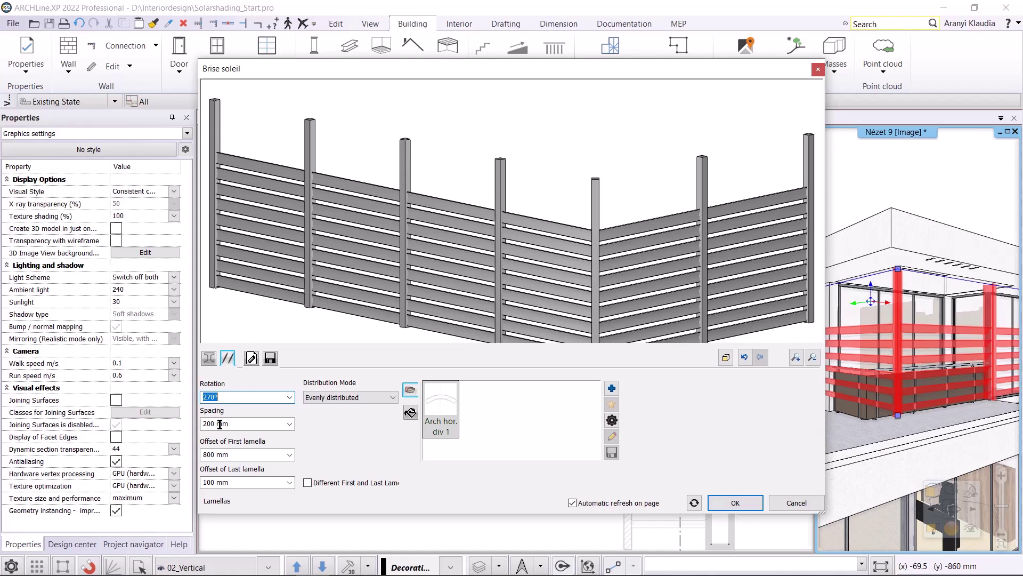
click(233, 454)
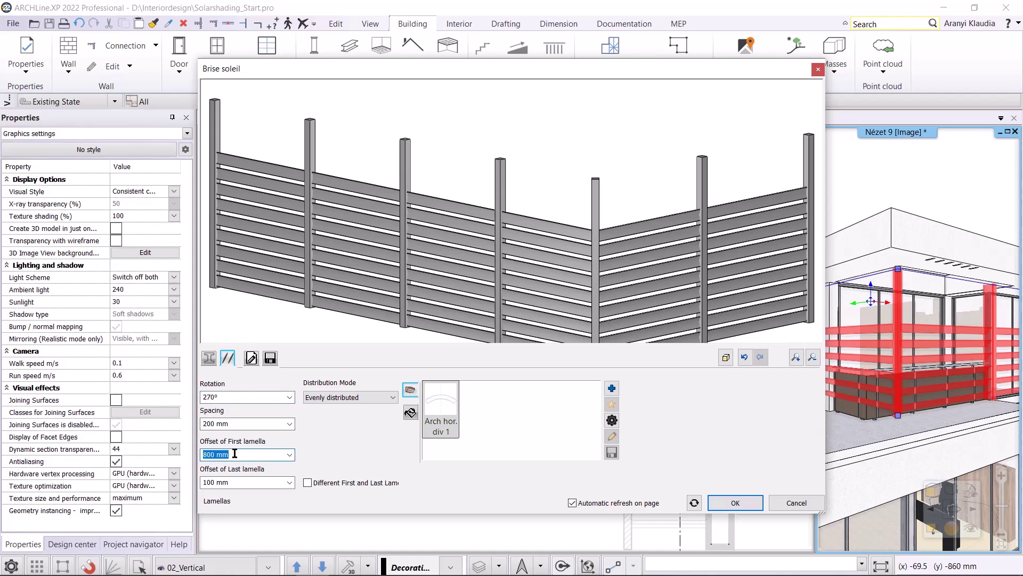
text(100)
key(Return)
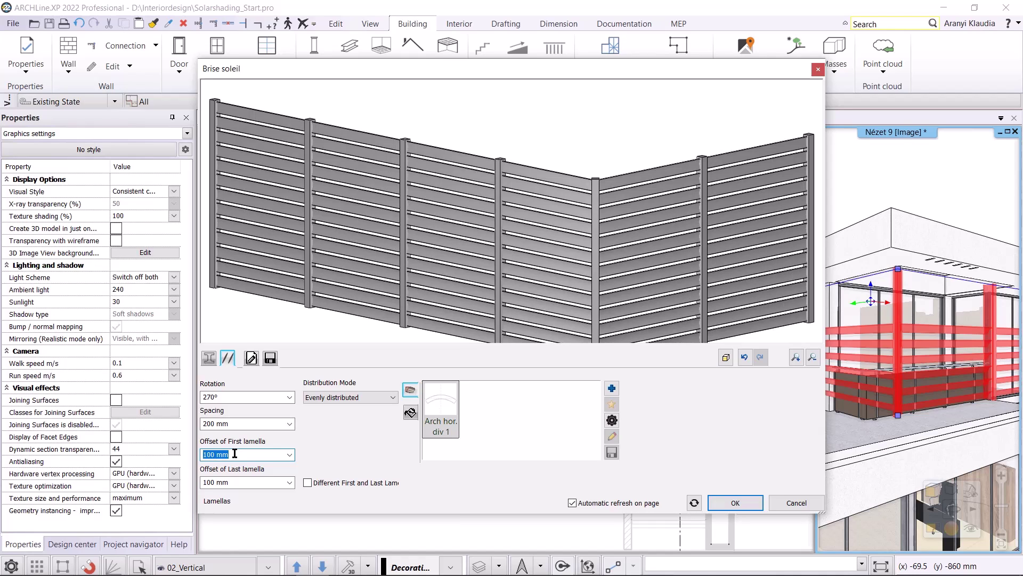
- Use Dark_grey for the lamellas, apply the brise soleil settings, and make the 3D view the main view
click(410, 412)
click(441, 421)
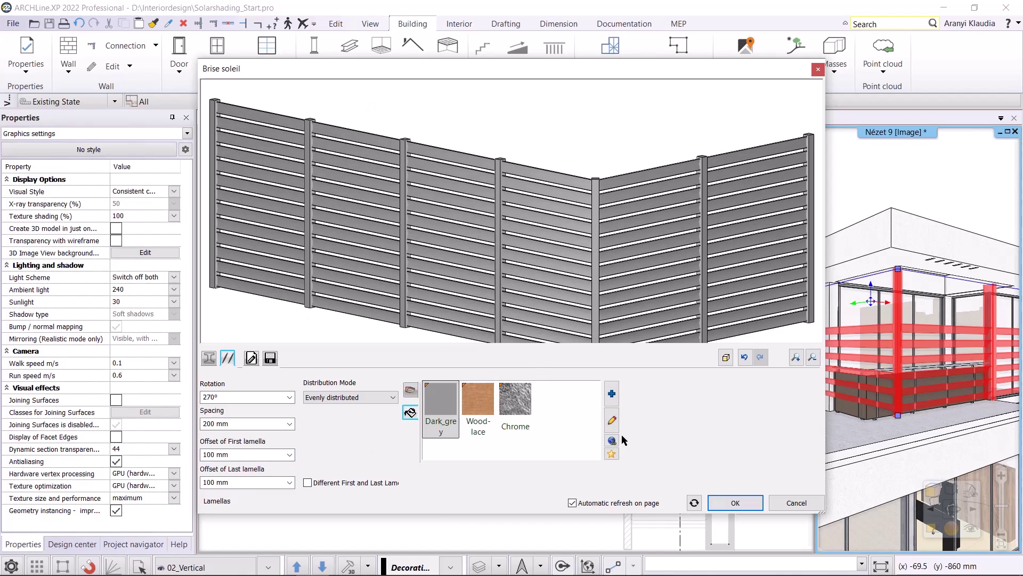
click(721, 504)
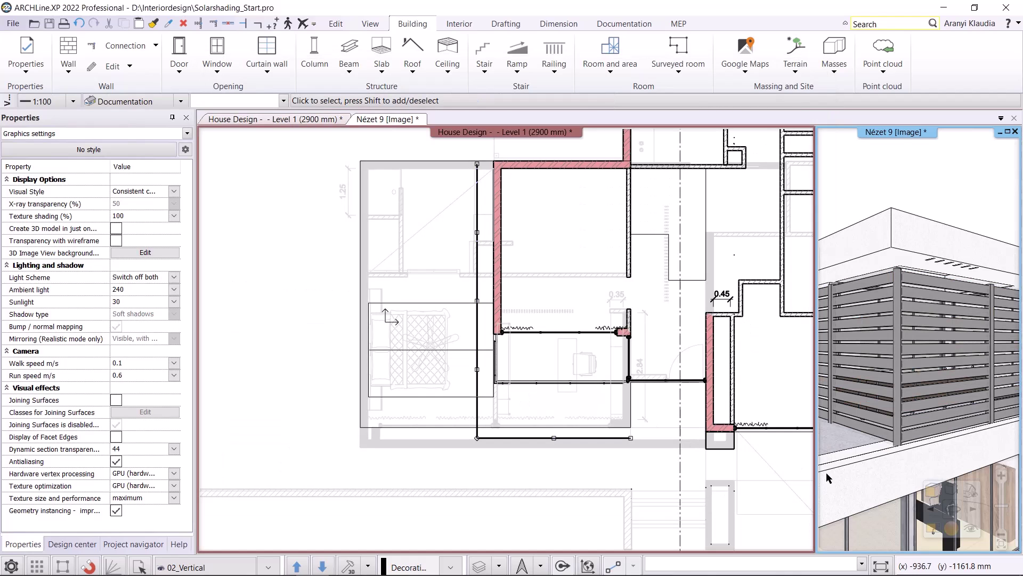
click(866, 493)
click(563, 566)
click(717, 247)
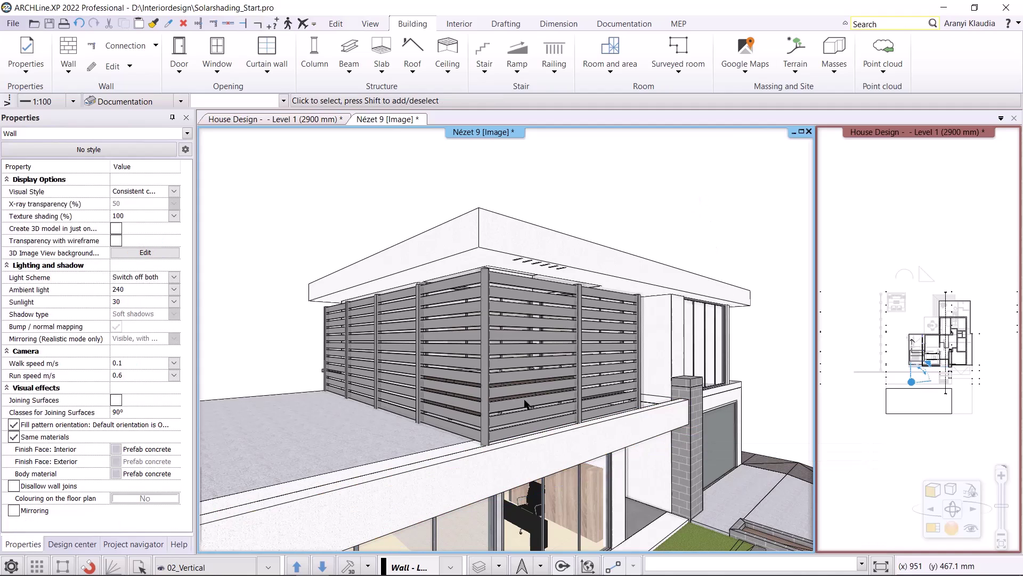
- Move the vertical brise soleil straight up to a base elevation of about 2592 mm
click(484, 340)
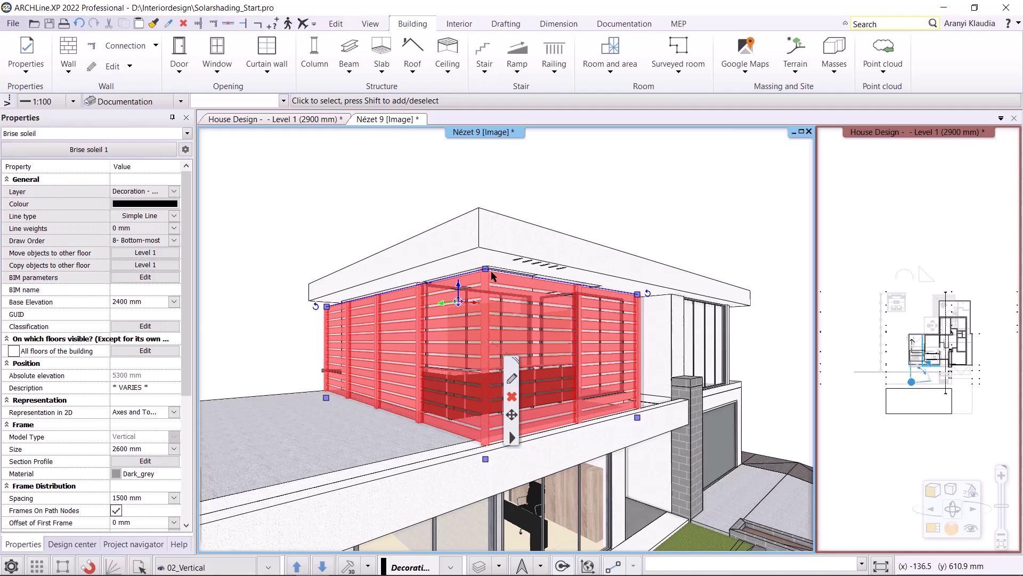
click(457, 285)
click(478, 295)
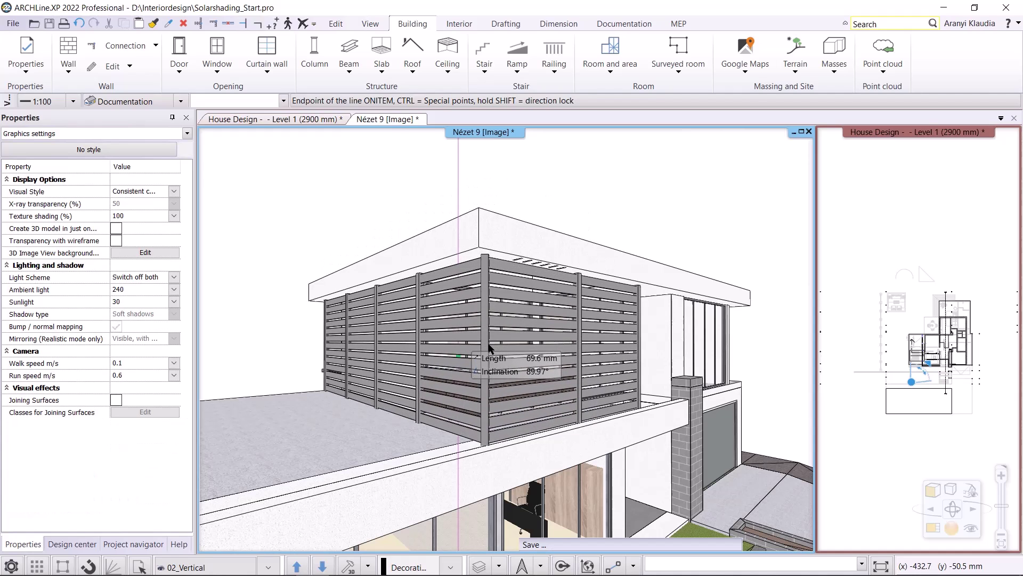
click(476, 308)
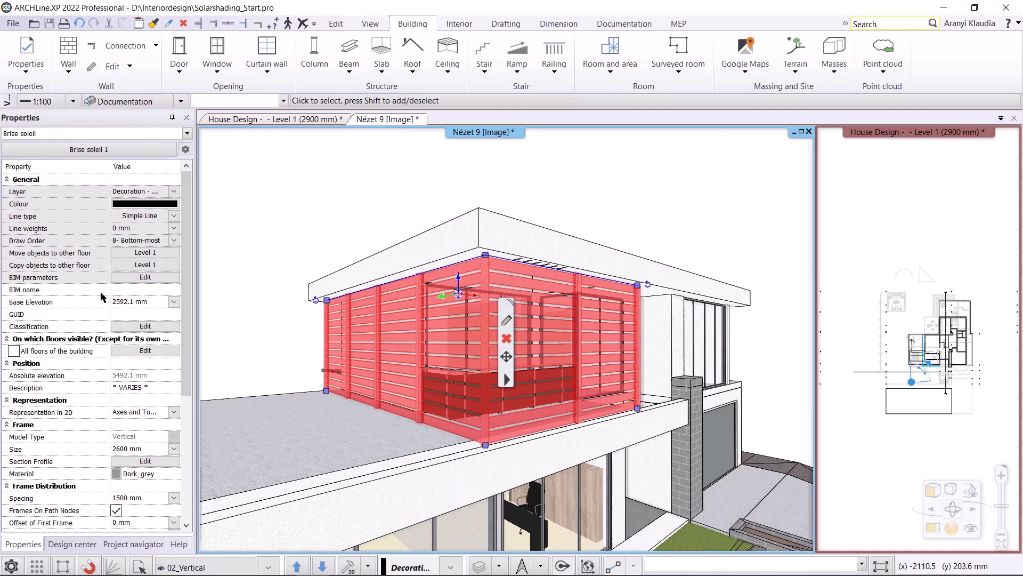
- Set the vertical brise soleil's base elevation to exactly 2600 mm and deselect it
click(147, 301)
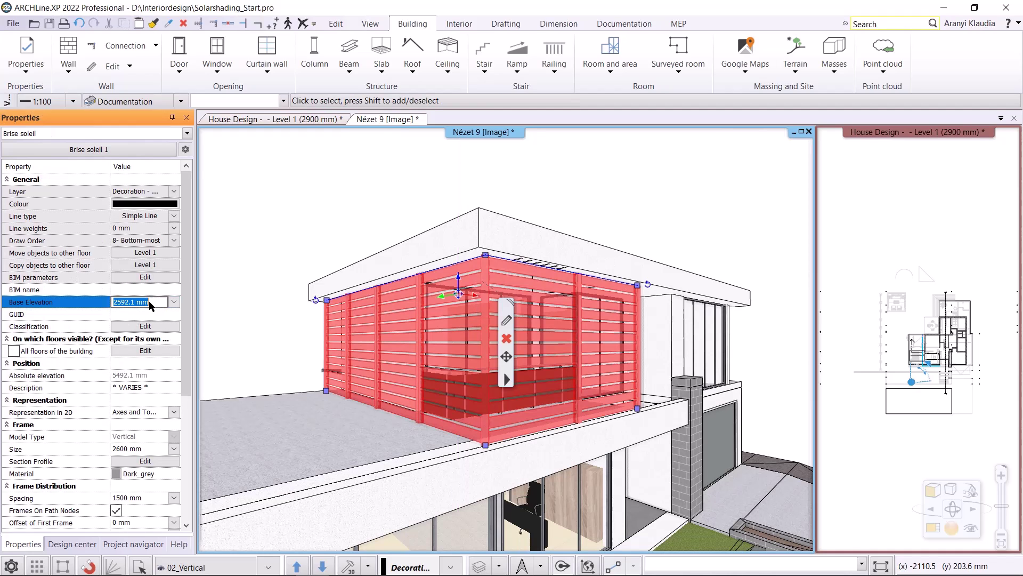
text(2600)
key(Return)
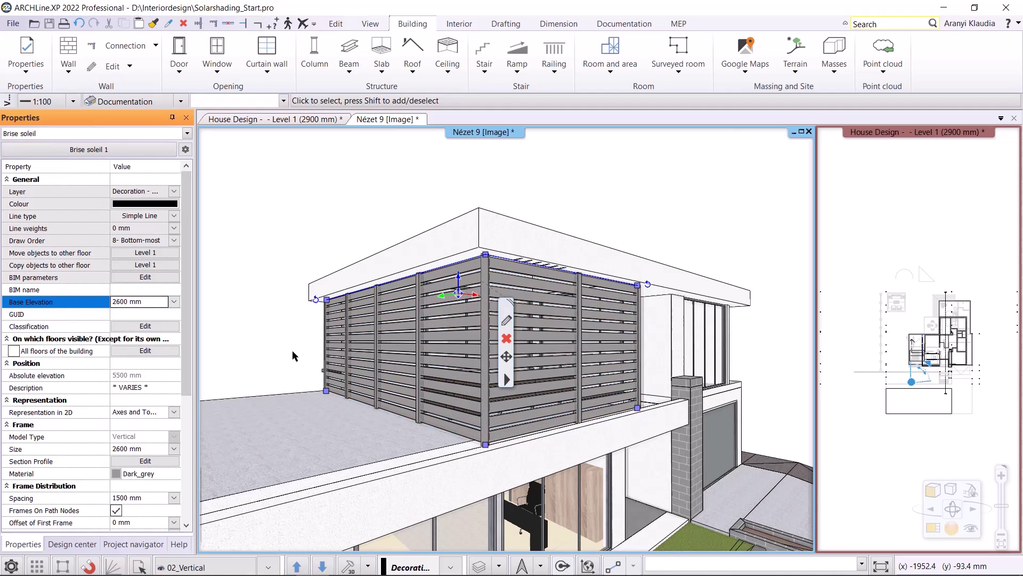
click(259, 308)
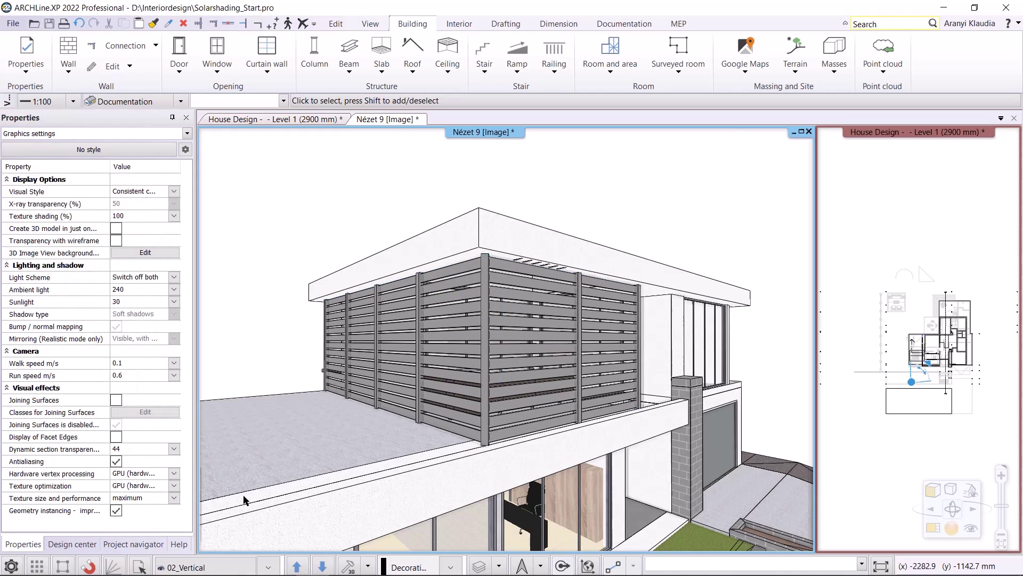
- Switch the 3D view to the saved 01_Horizontal view and activate the Ground floor plan around the dining terrace
click(267, 567)
click(232, 510)
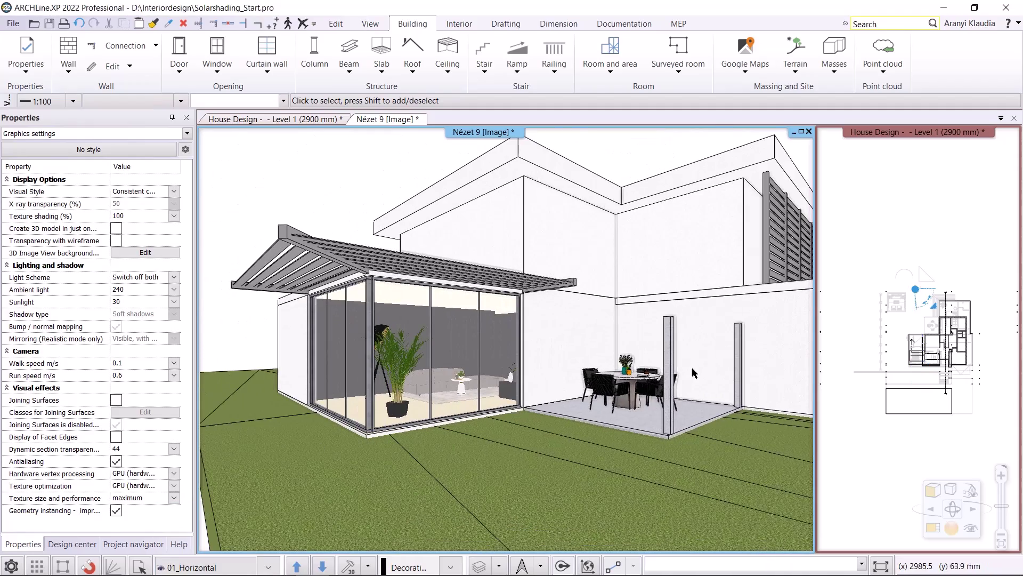
click(271, 119)
click(322, 566)
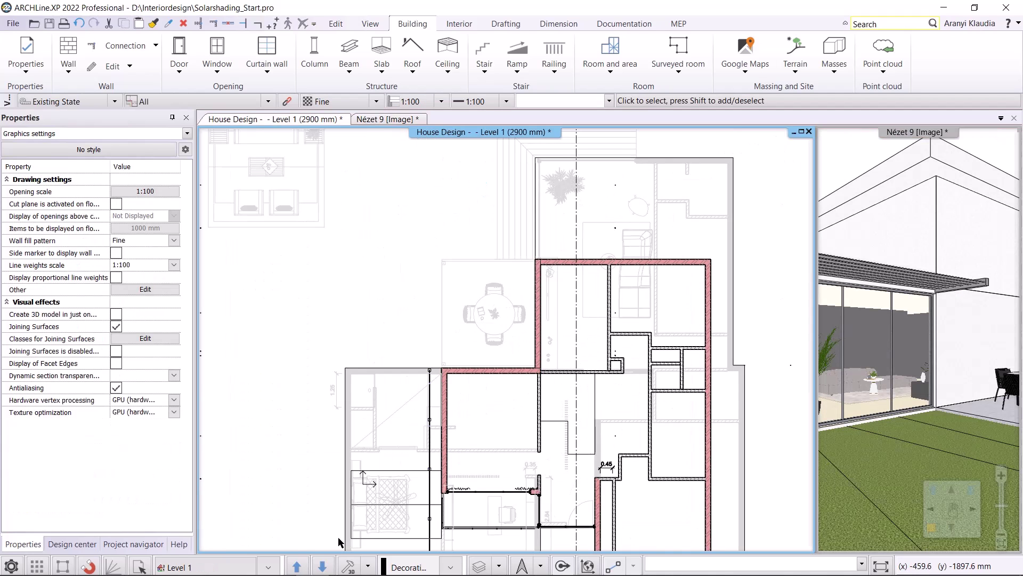
scroll(497, 305, up, 3)
scroll(483, 255, up, 2)
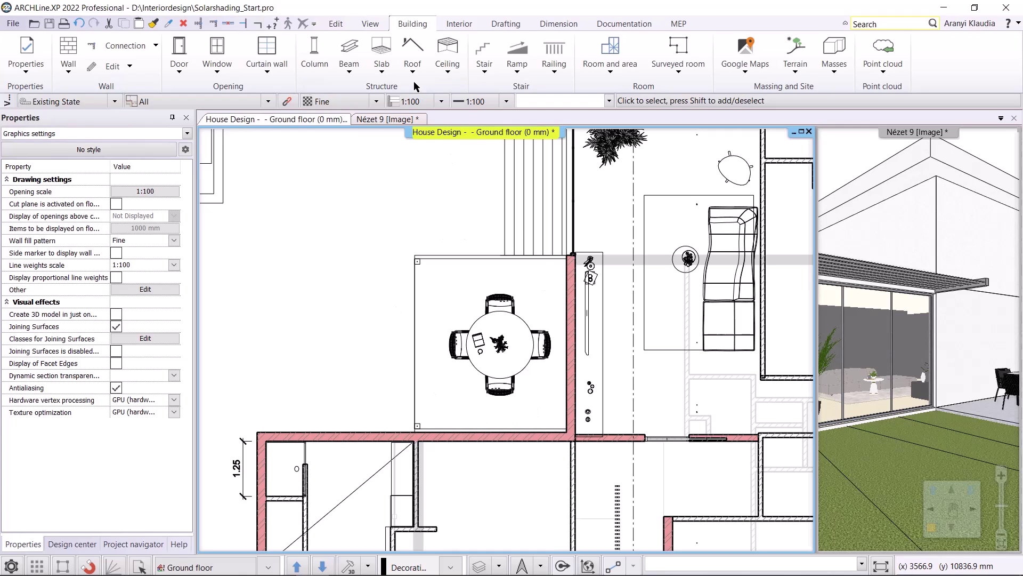
- Create a brise soleil in the Steel shade style along the house wall beside the dining terrace on the Ground floor plan
click(413, 59)
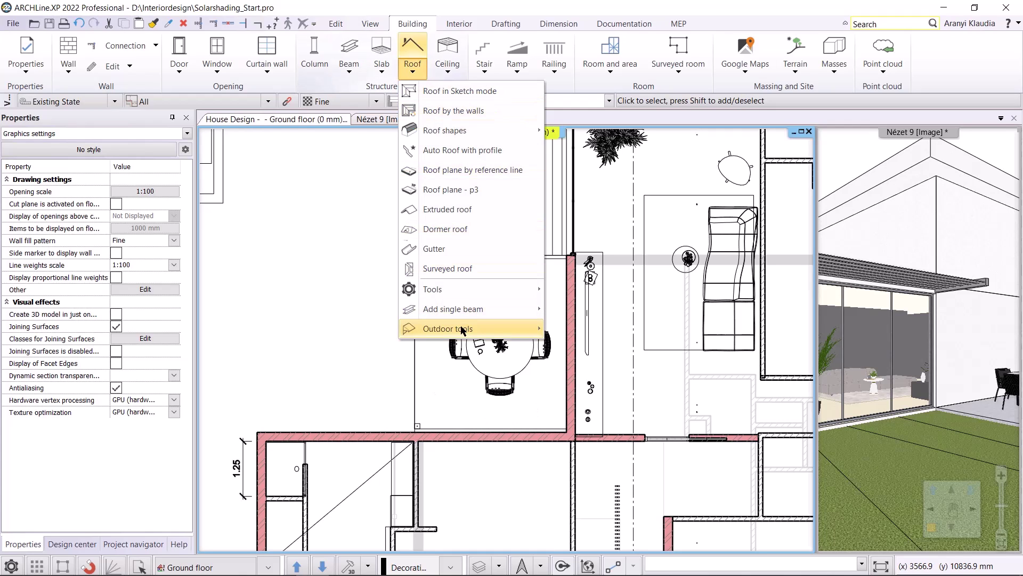
click(587, 333)
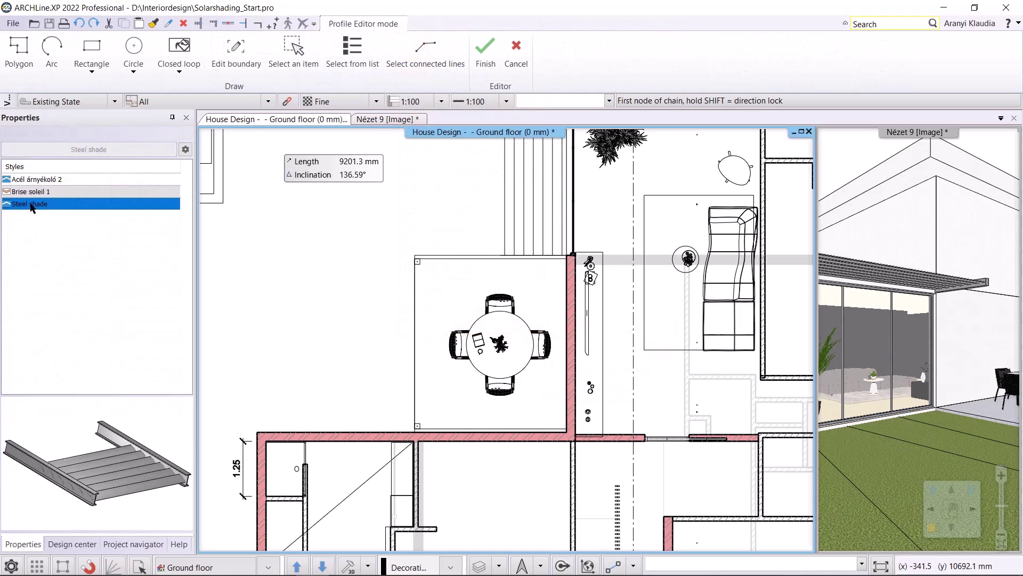
click(567, 260)
click(566, 429)
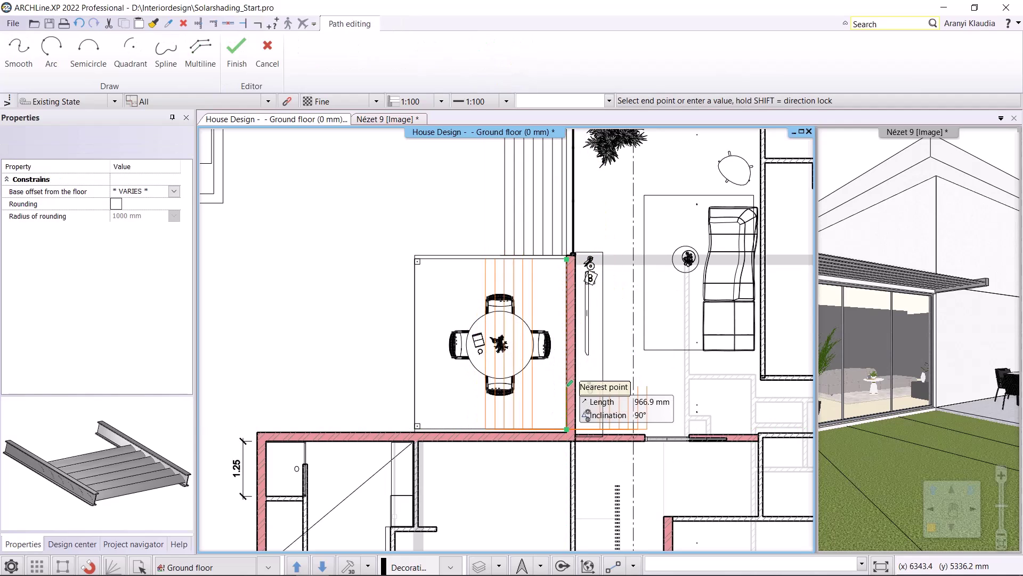
key(Return)
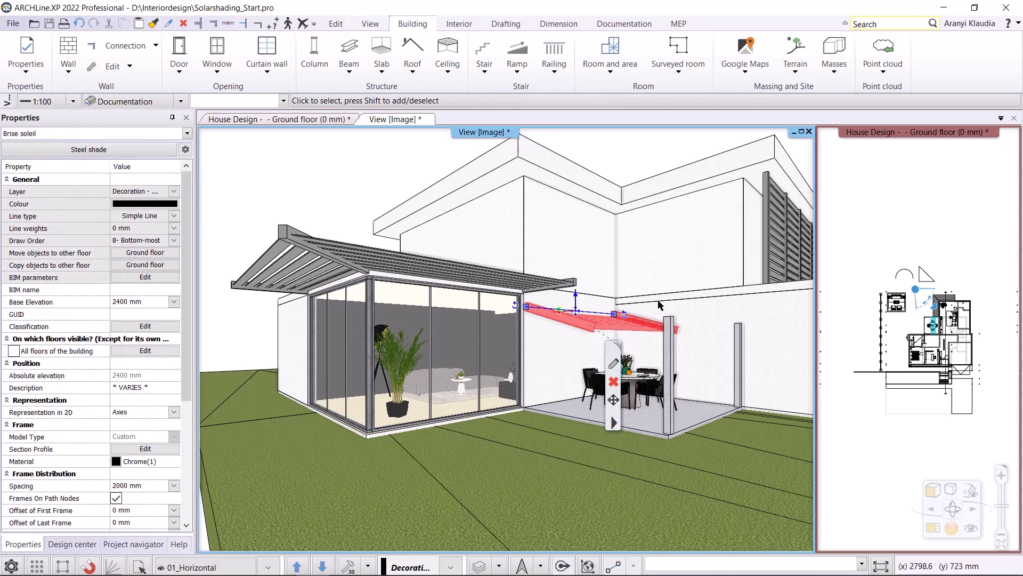
- Edit the new steel shade from the Ground floor plan, assigning the Rectangle Simple profile to its frames
click(614, 368)
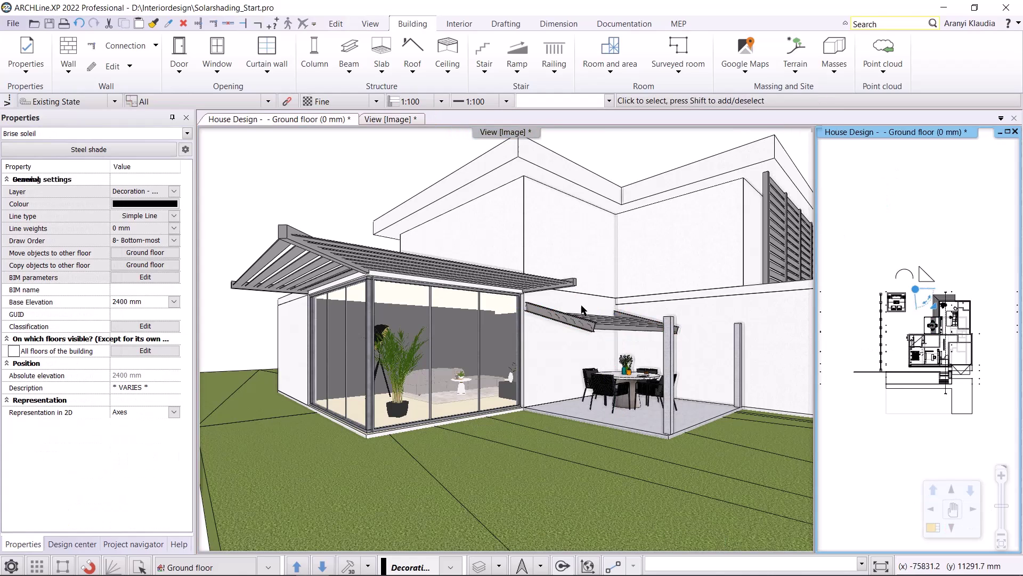
click(863, 437)
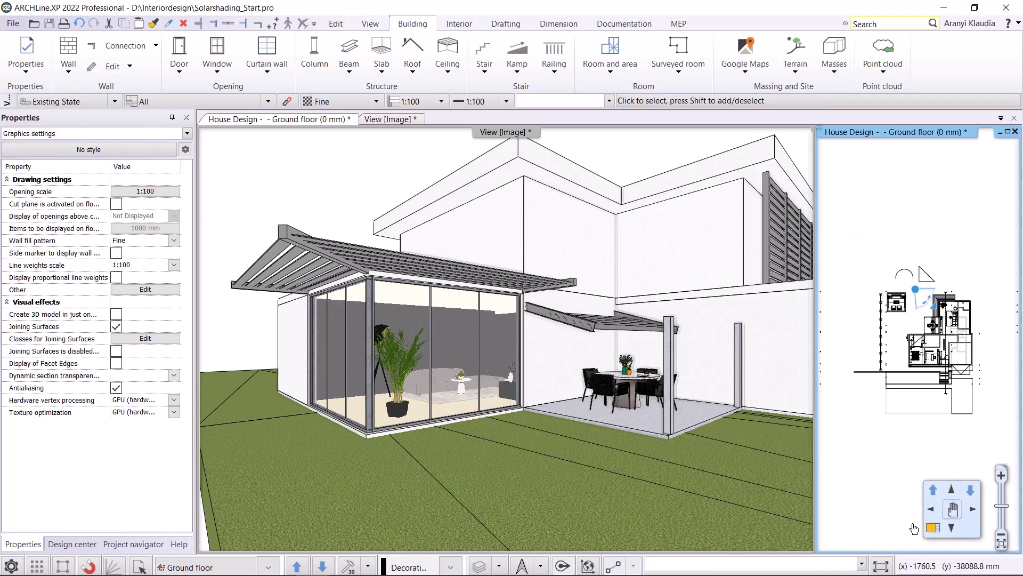
click(942, 529)
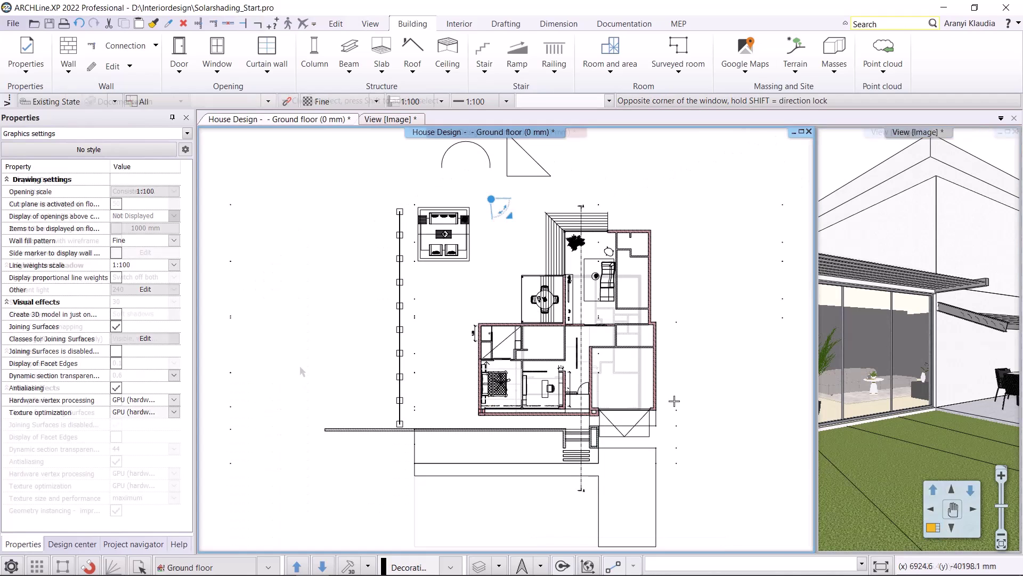
scroll(536, 302, up, 5)
click(508, 297)
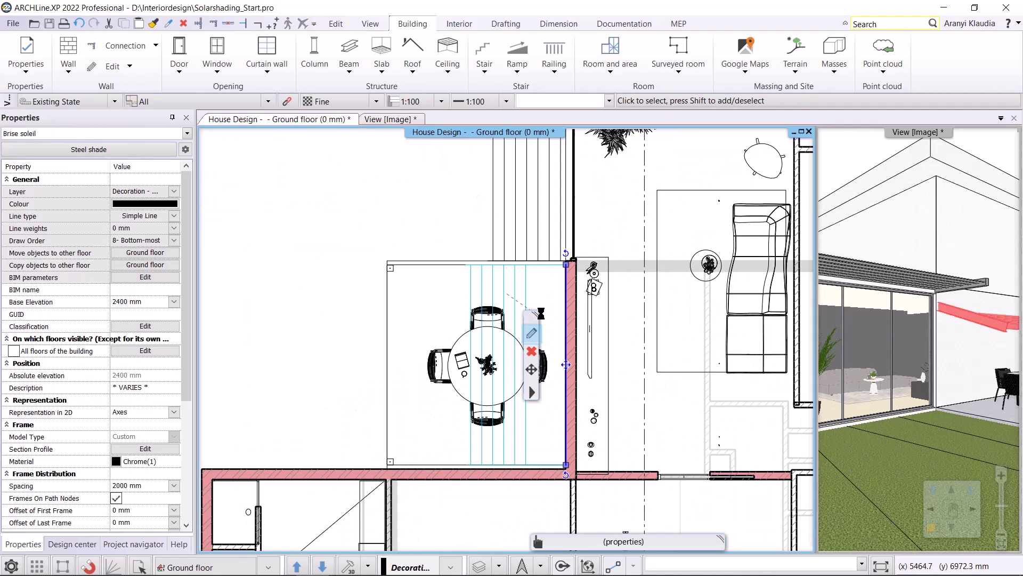
click(531, 332)
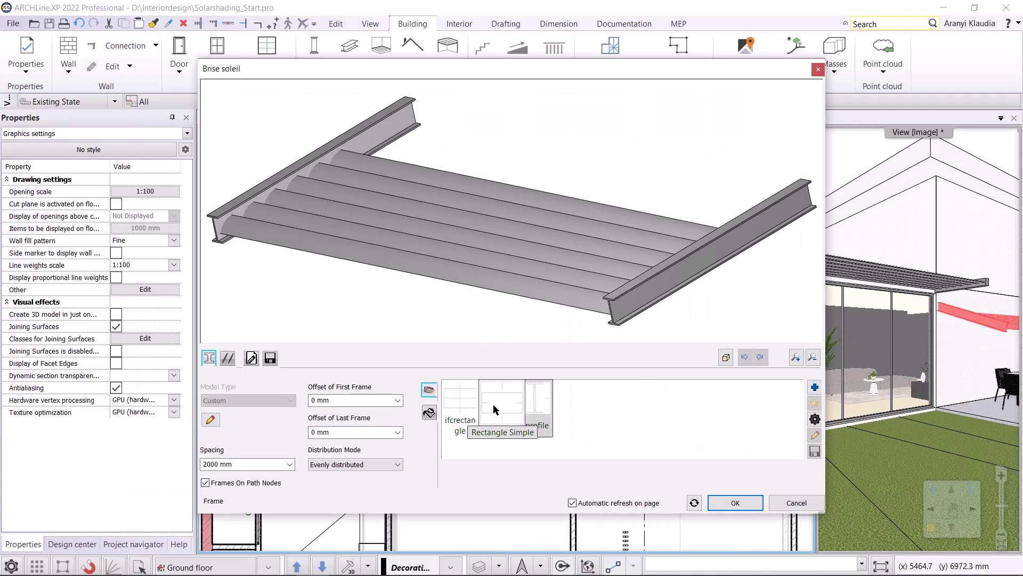
click(498, 405)
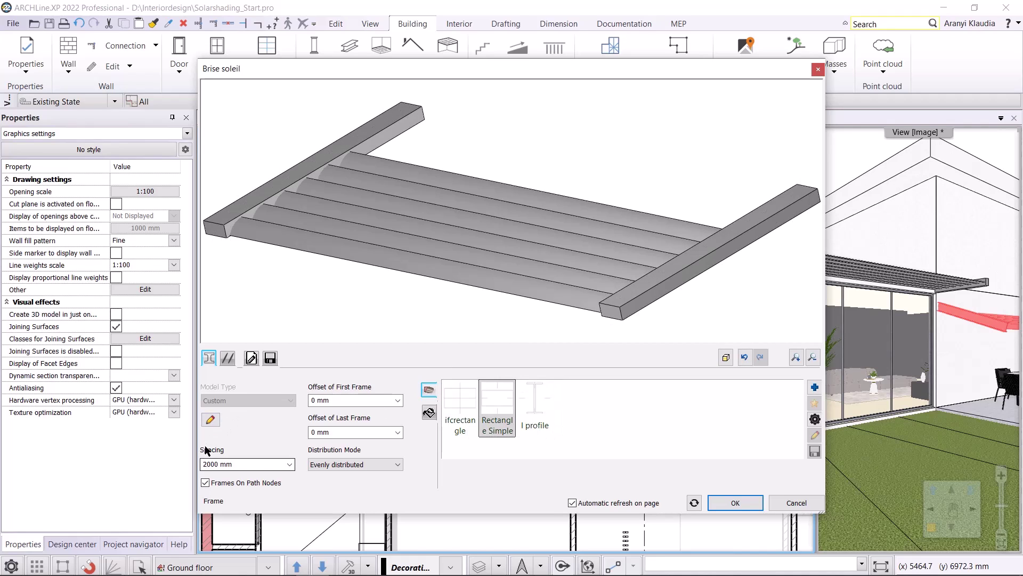
- Redraw the steel shade's custom frame shape along the sloping edge of the triangular guide above the house and finish the profile
click(209, 422)
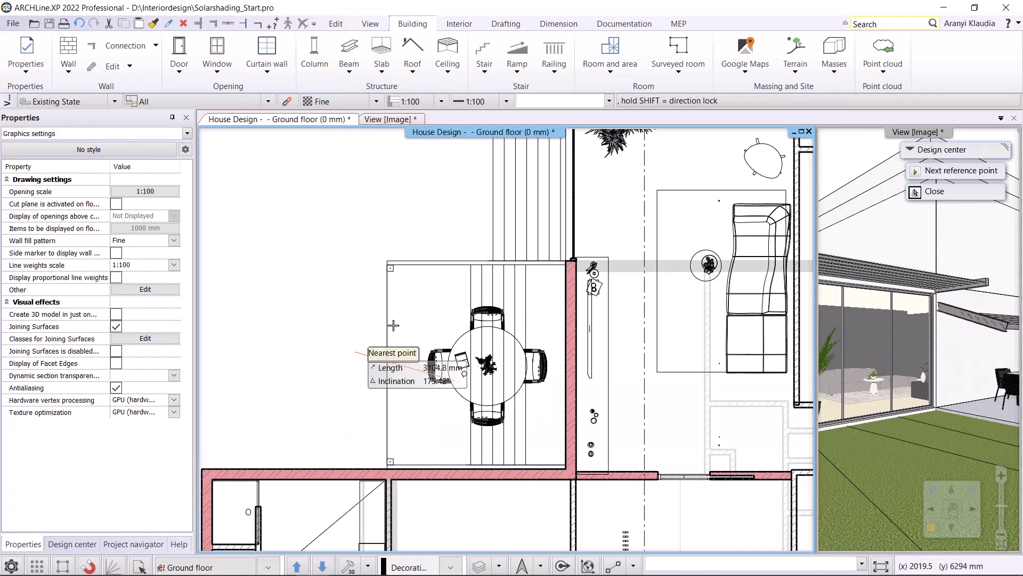
scroll(495, 325, down, 3)
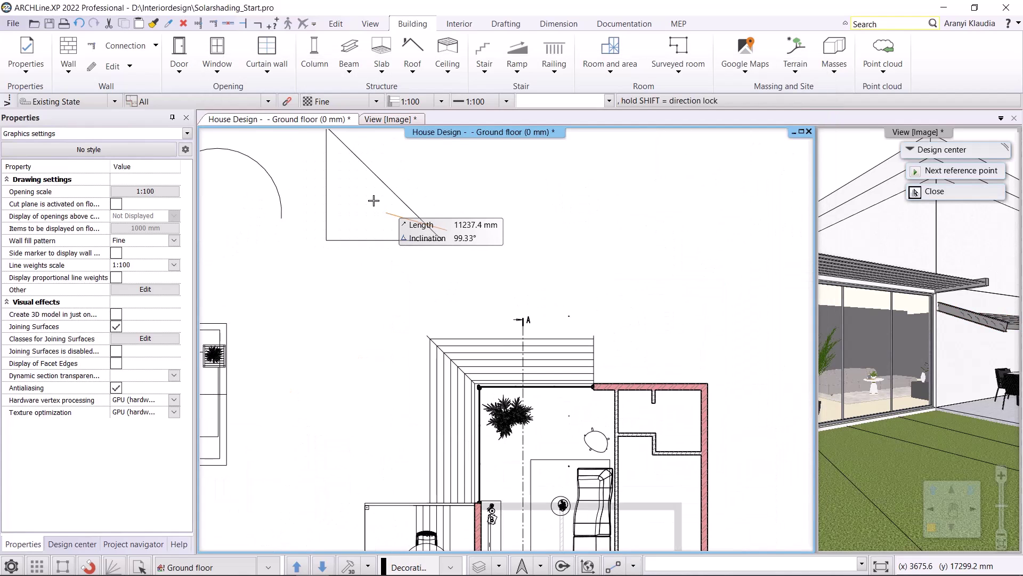
middle_drag(341, 140, 344, 167)
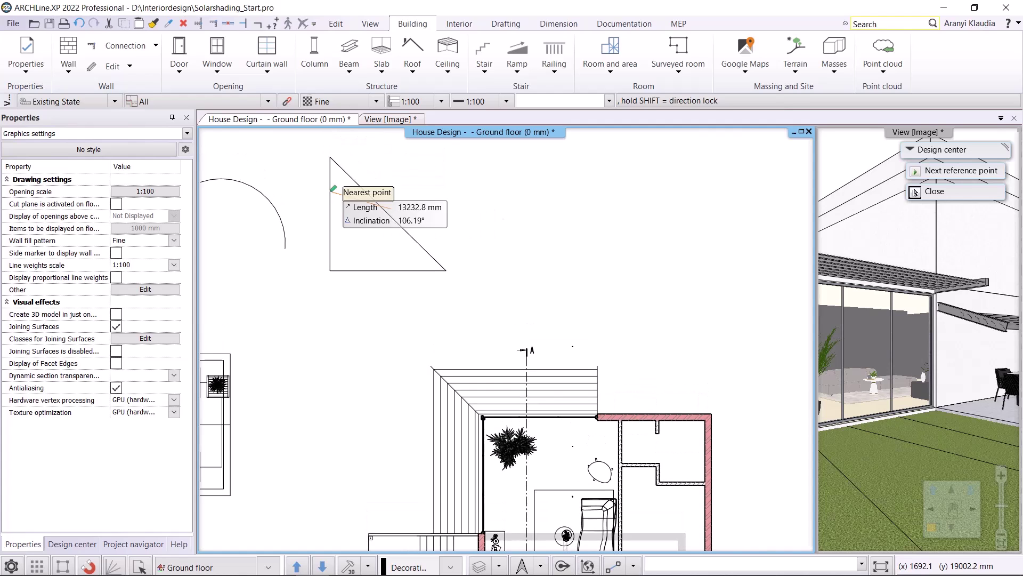
click(330, 157)
click(394, 177)
click(447, 182)
click(455, 278)
click(455, 278)
click(464, 286)
click(451, 270)
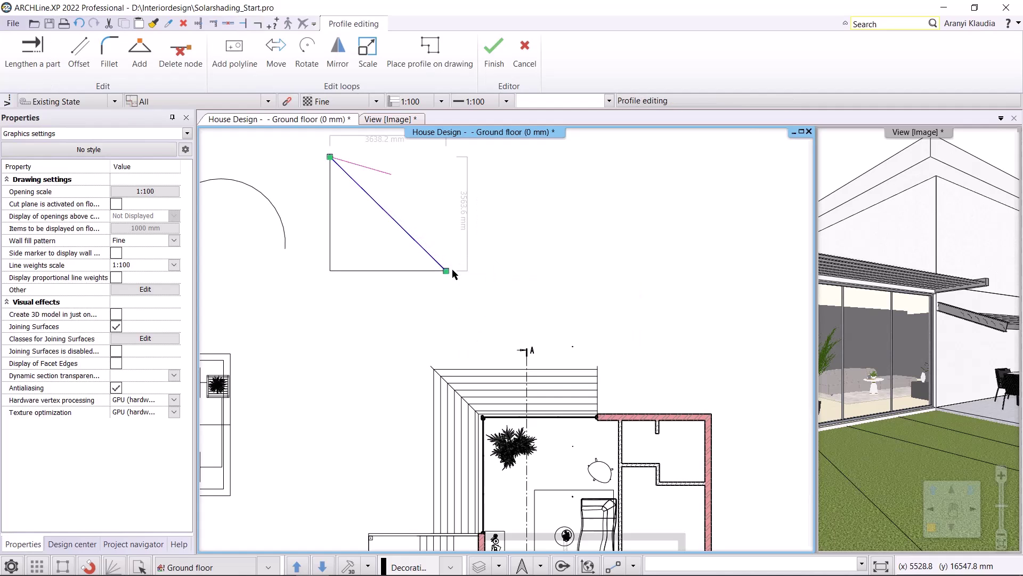
key(Return)
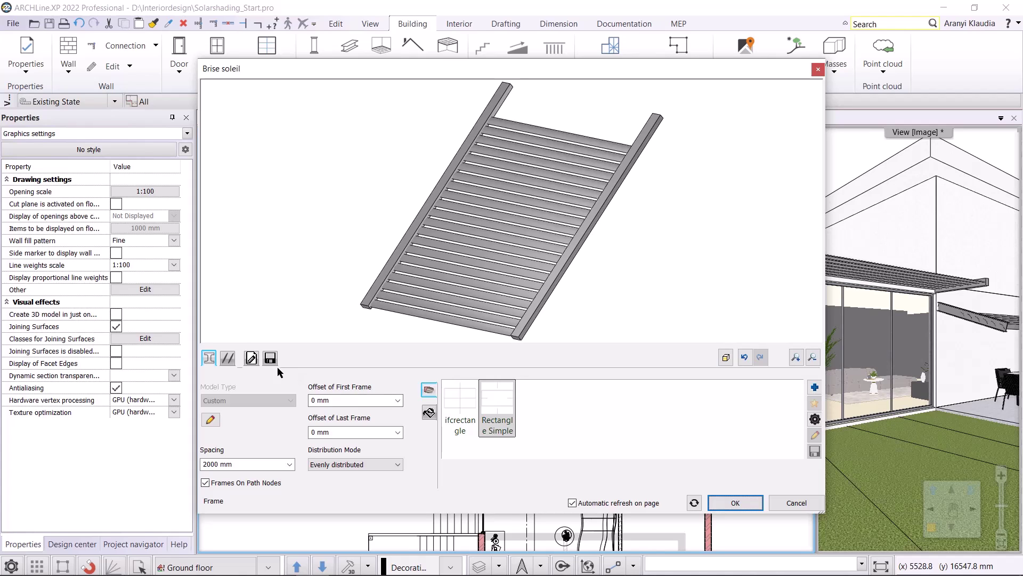
- Set the sloping steel shade's offset of first lamella to 100 mm and apply the brise soleil changes
click(228, 357)
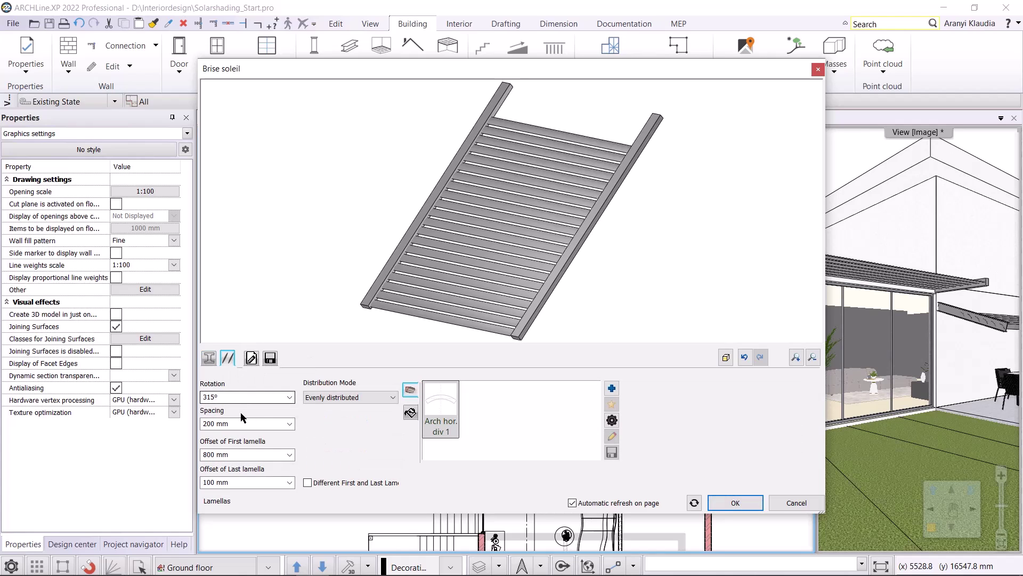
click(243, 451)
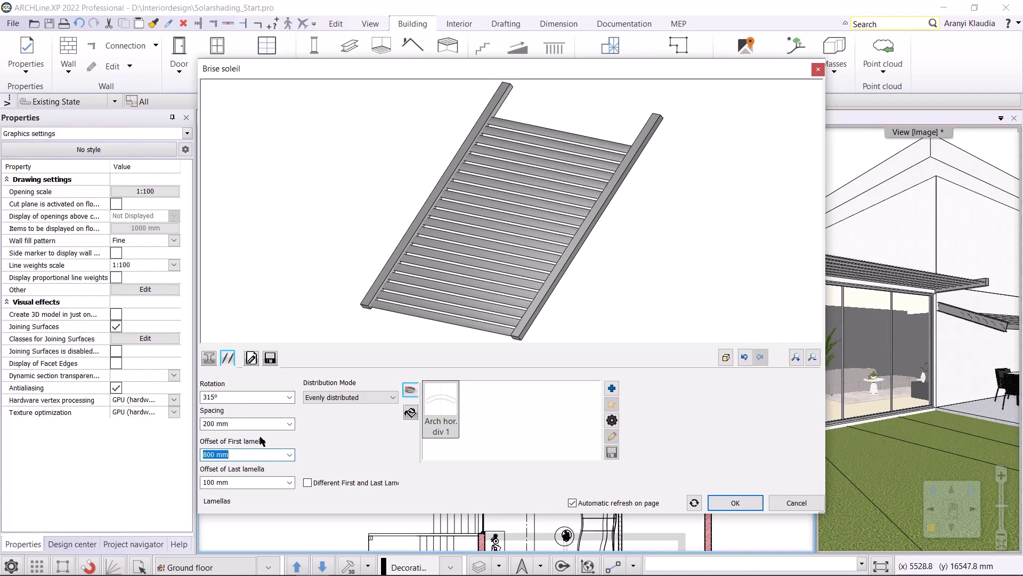
text(100)
key(Return)
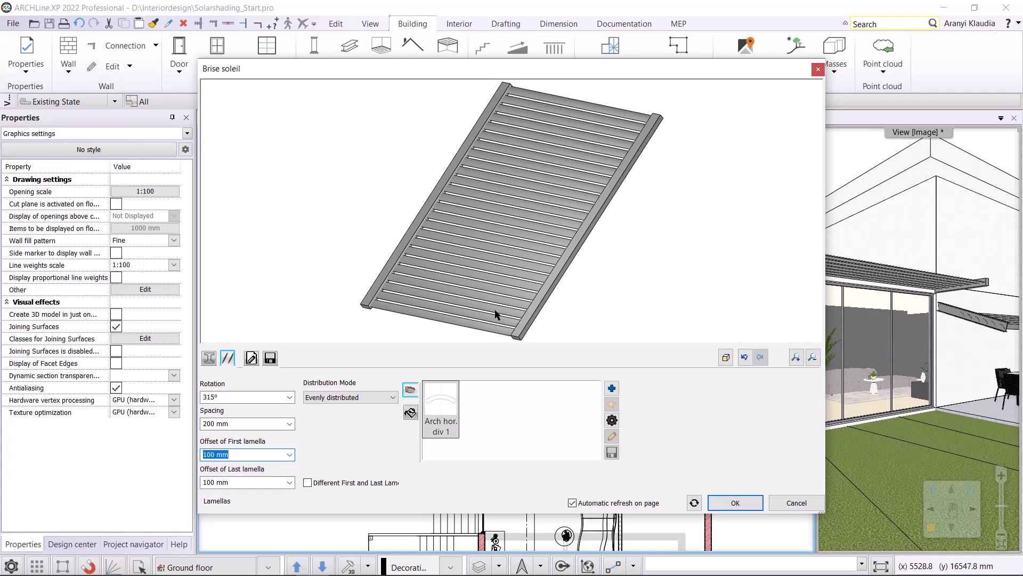
click(745, 503)
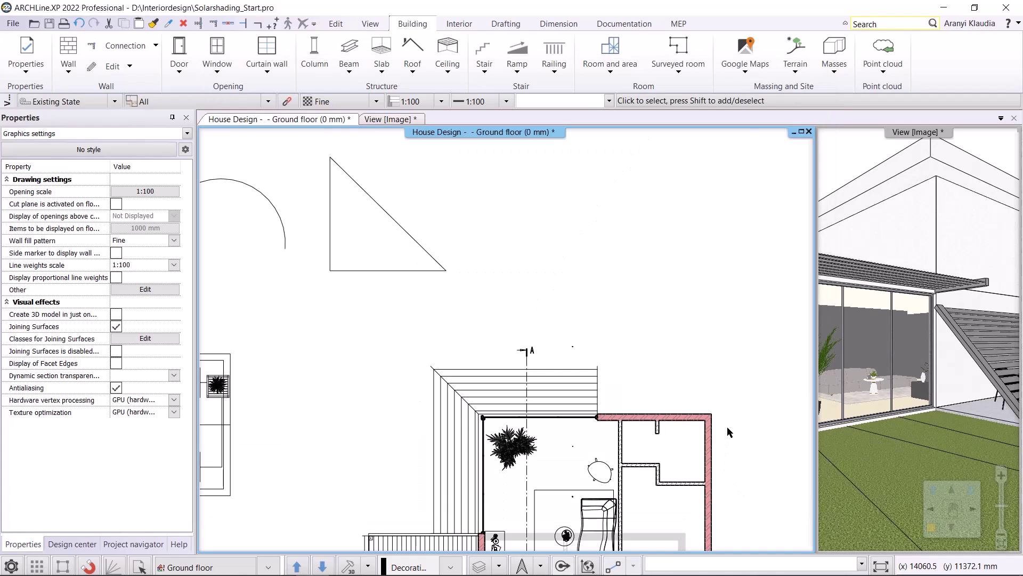
- Raise the sloping steel shade vertically in the 3D view to a base elevation of about 5339 mm, above the dining terrace posts
click(391, 120)
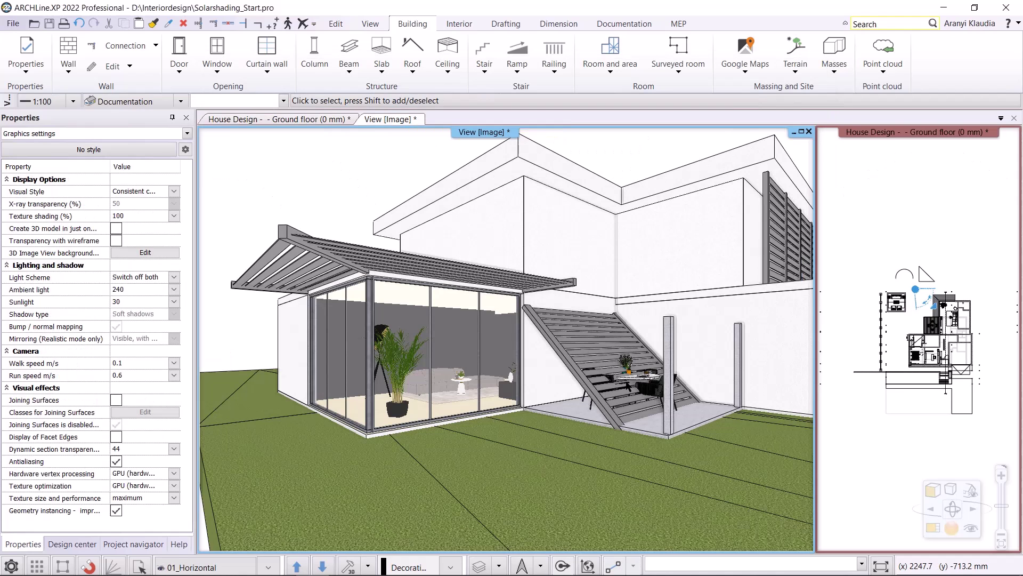
click(613, 352)
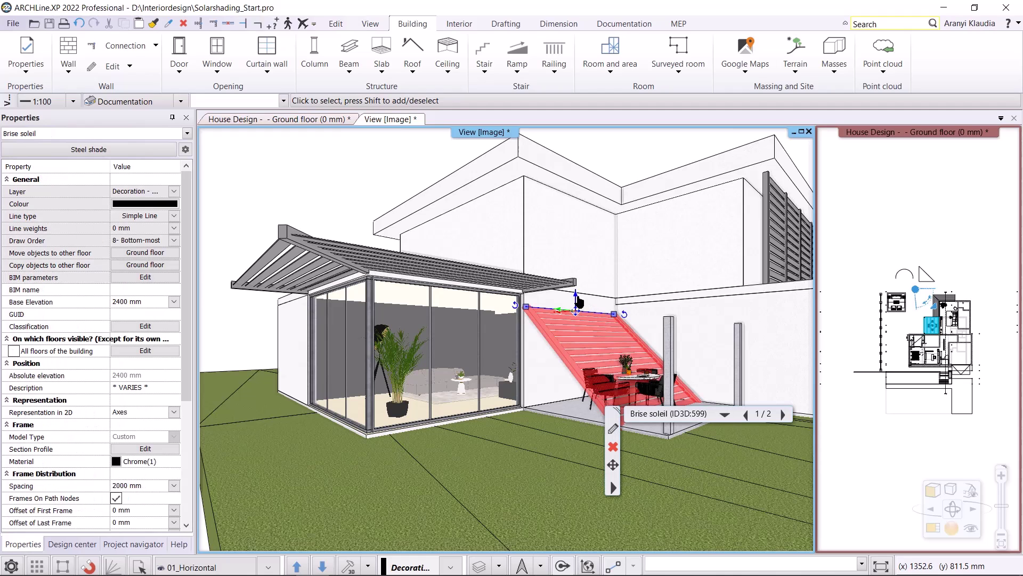
click(575, 299)
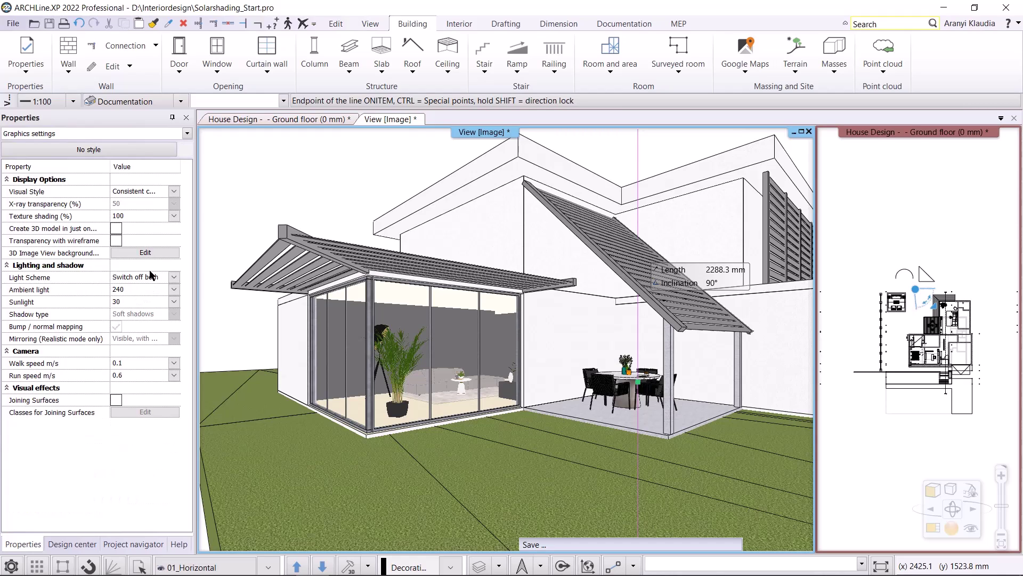
key(Escape)
click(66, 301)
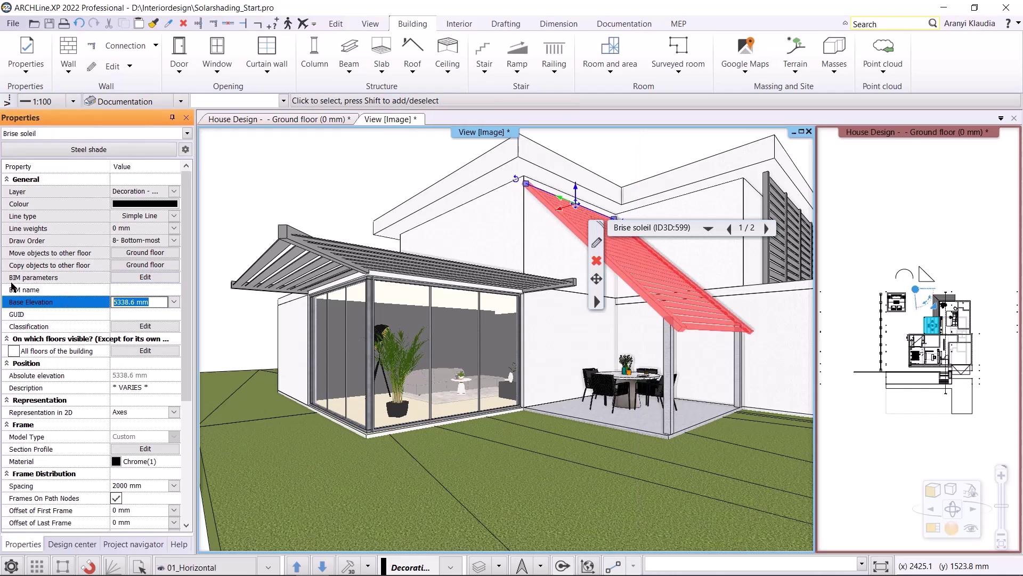
text(2)
click(915, 228)
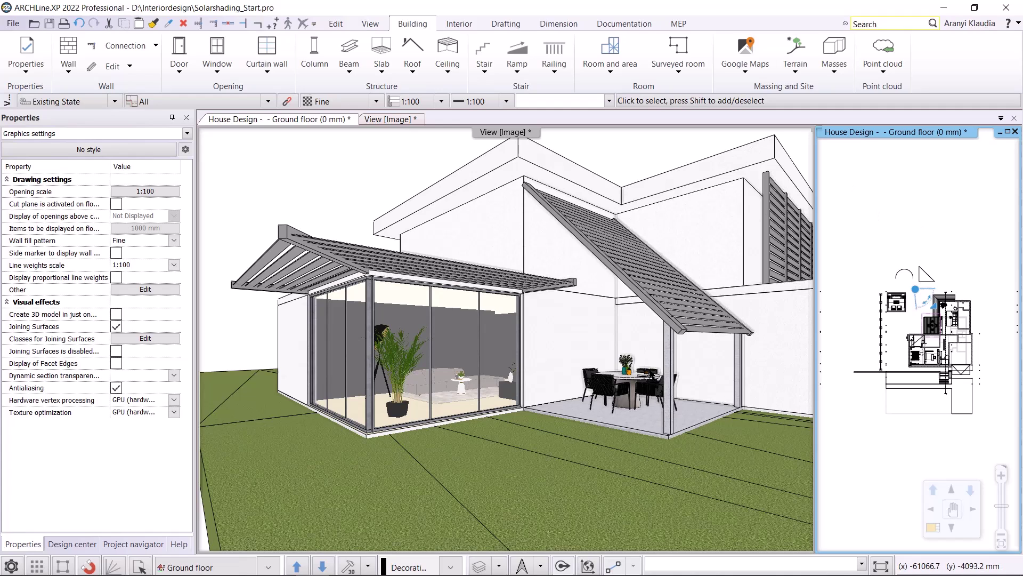
- Preview the shadow animation of the house for June 11, from 8 to 20 hours in 30-minute steps
click(371, 25)
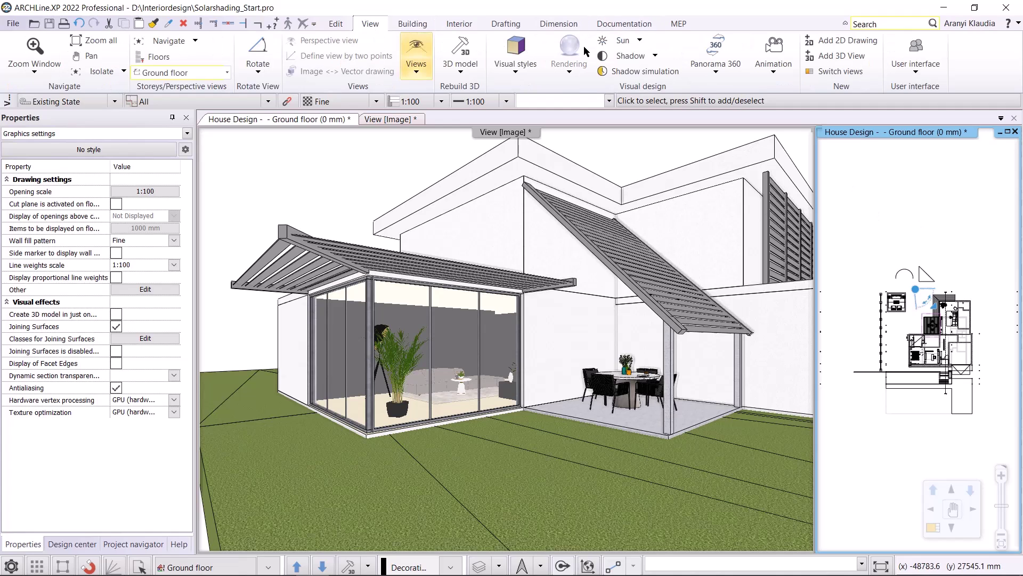
click(656, 57)
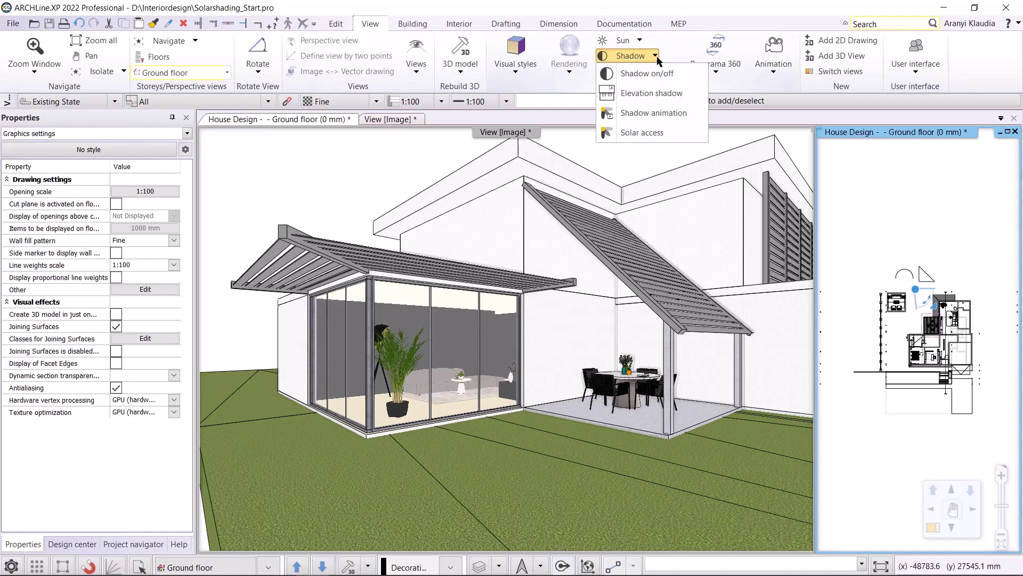
click(673, 113)
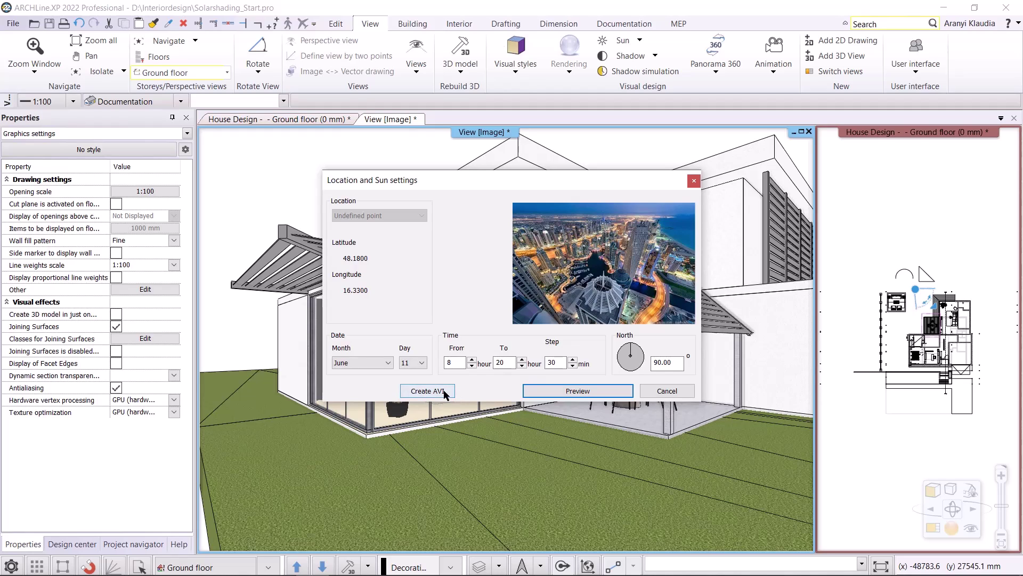
click(600, 391)
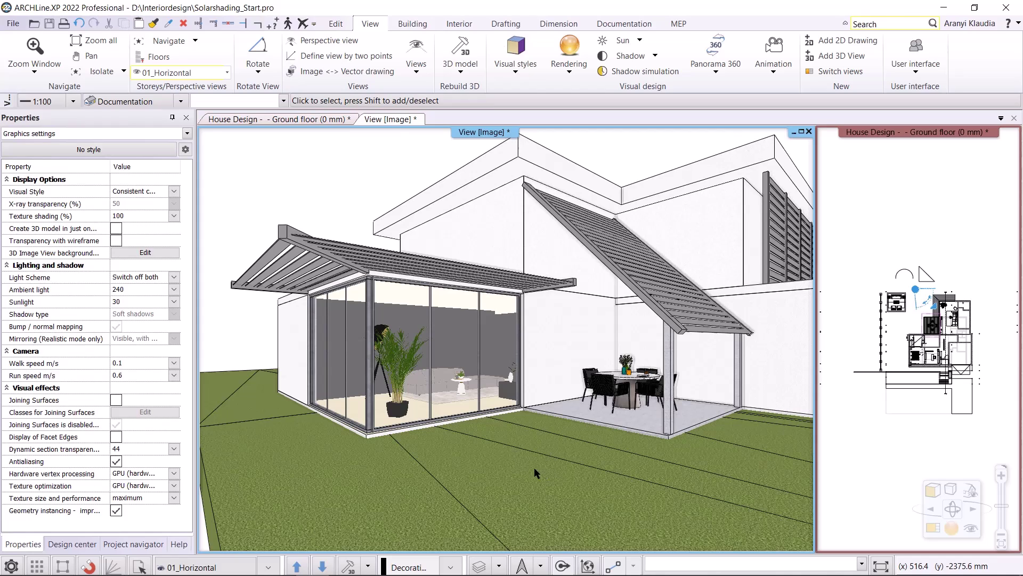
- Switch the 3D view to the saved 03_Custom view and activate the Ground floor plan around the garden seating area
click(224, 567)
click(221, 533)
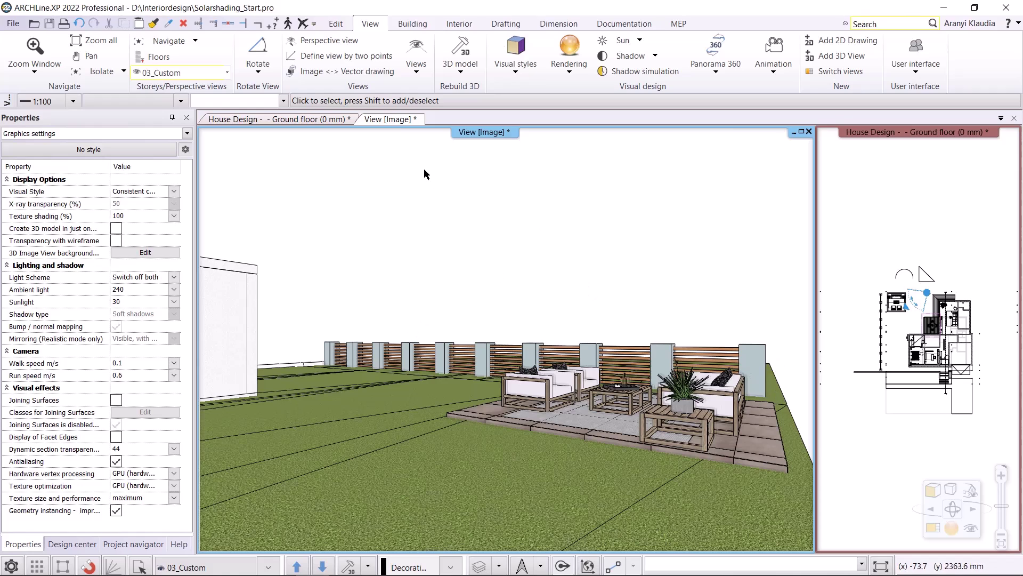
key(ctrl+Tab)
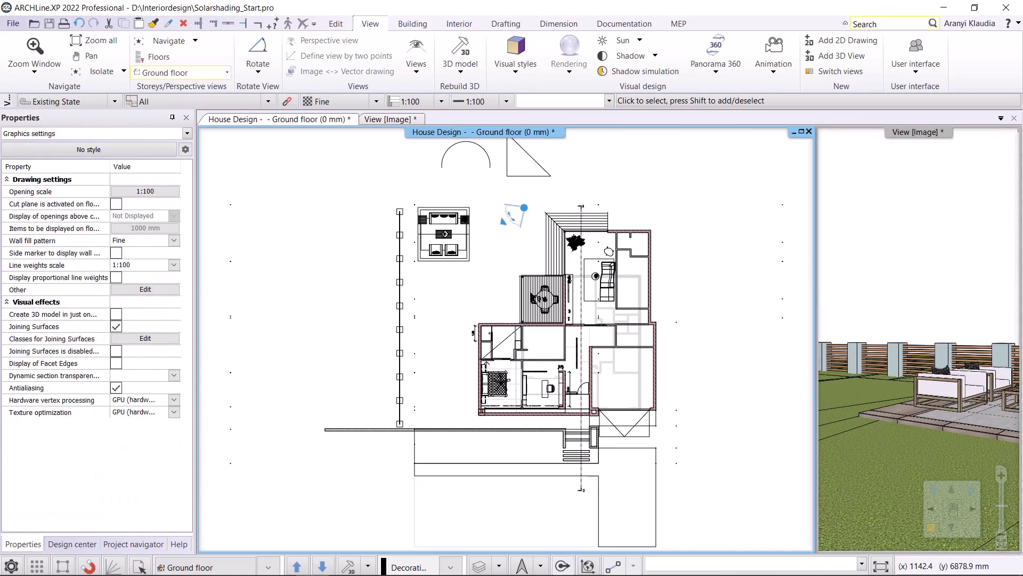
scroll(523, 283, up, 4)
scroll(523, 283, down, 1)
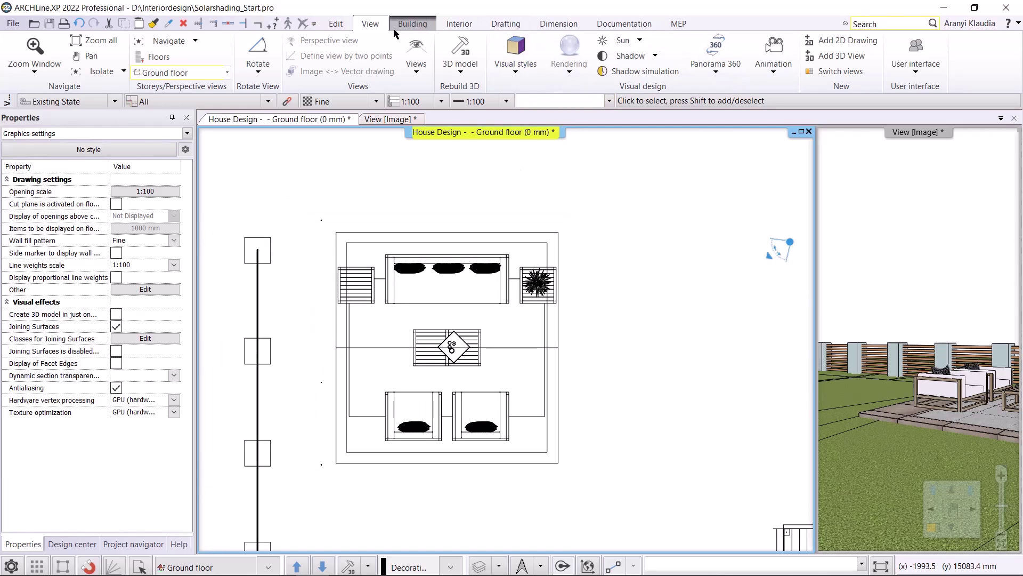
- Create a custom-form brise soleil in the Steel shade style, about 3863 mm long, across the middle of the garden seating area
click(420, 24)
click(381, 58)
click(412, 59)
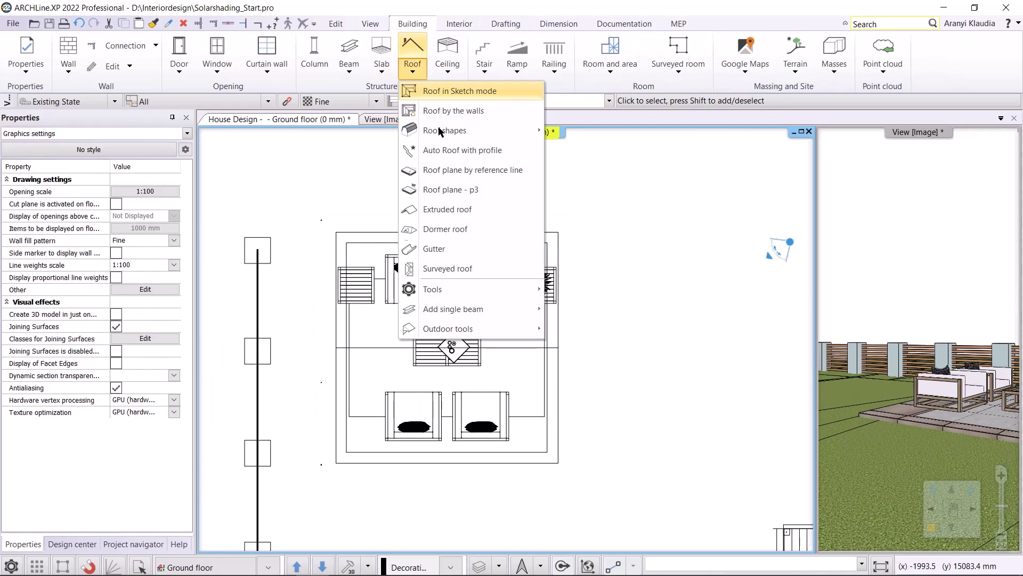
mouse_move(457, 329)
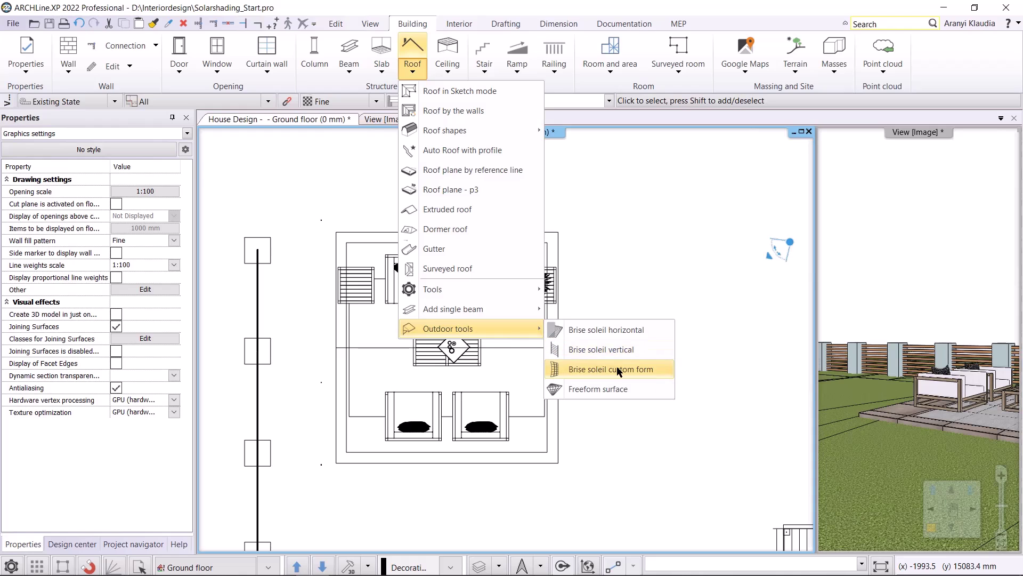
click(619, 372)
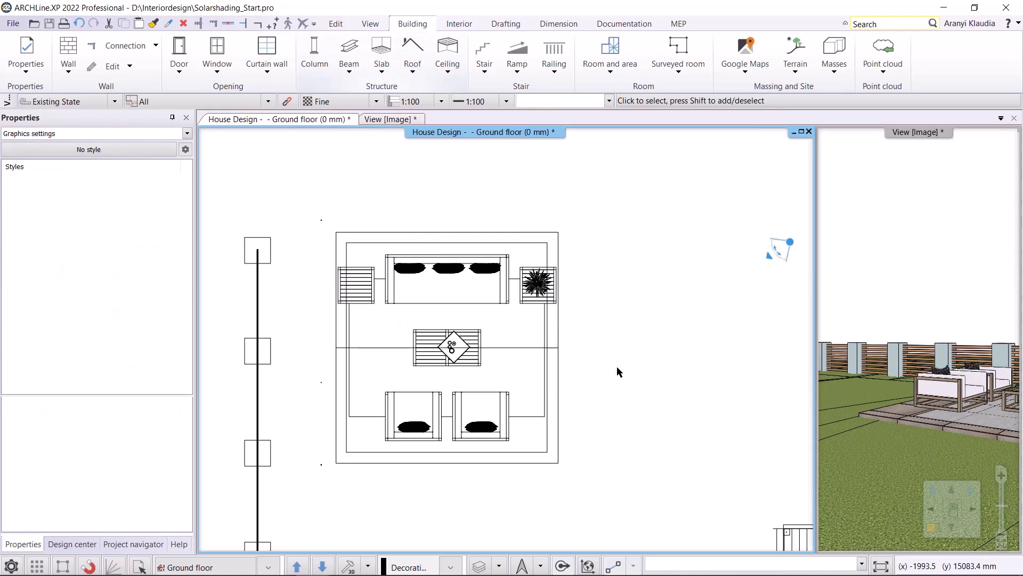
click(347, 348)
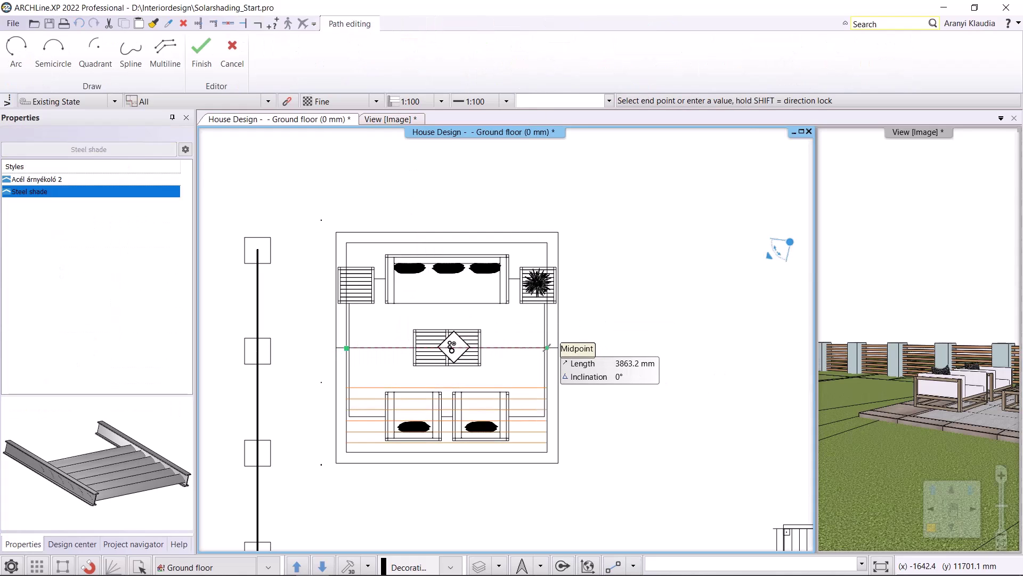
click(547, 347)
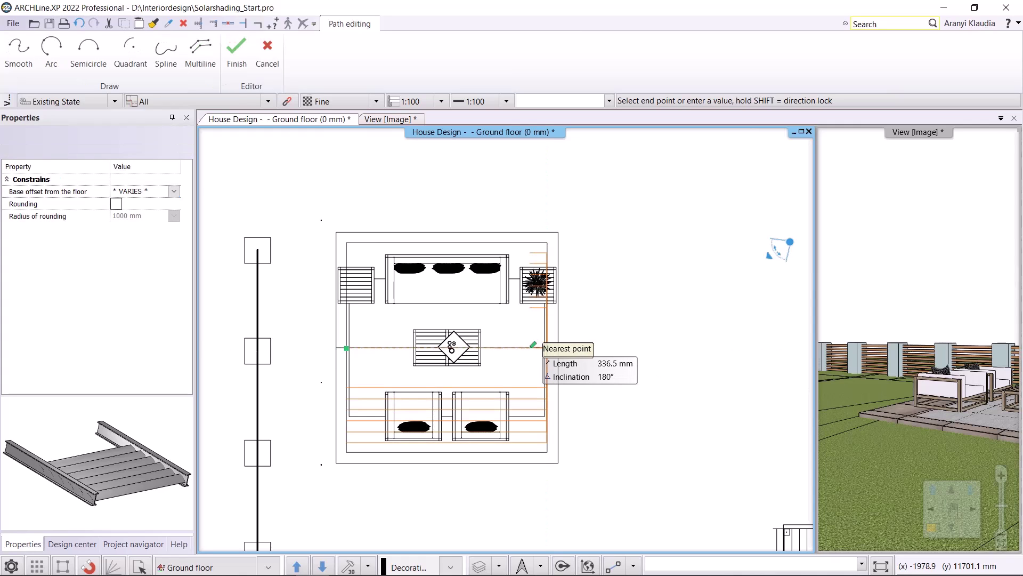
right_click(533, 345)
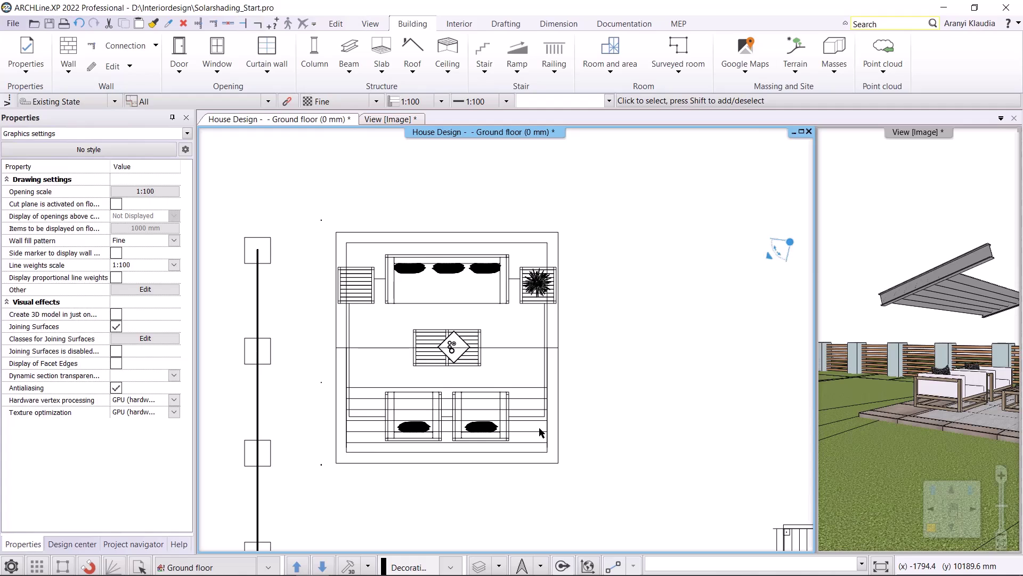
- Define the new shade's custom frame from the semicircular guide arc above the seating area, placing the reference point on the arc
right_click(523, 433)
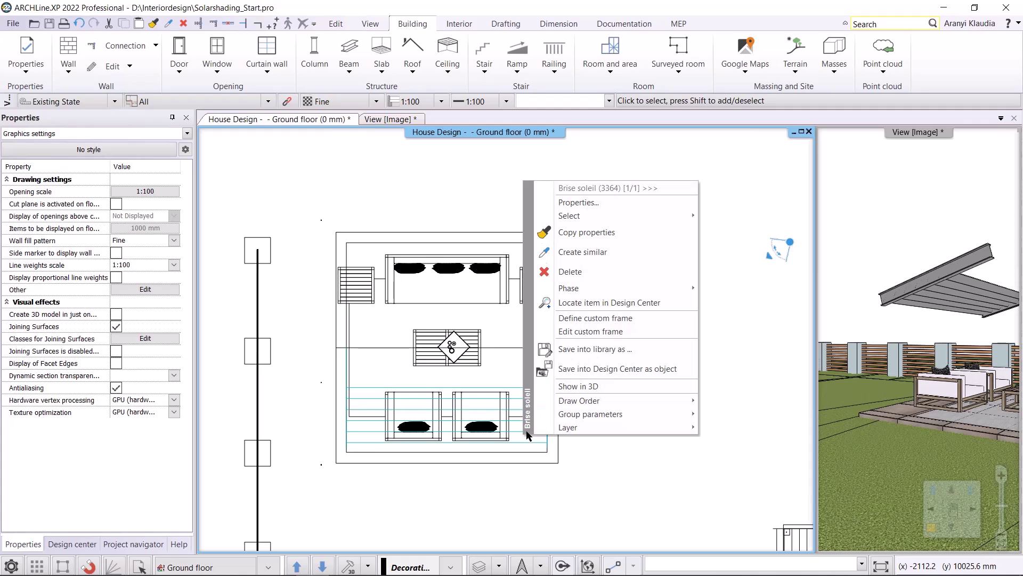
click(596, 318)
scroll(610, 295, down, 5)
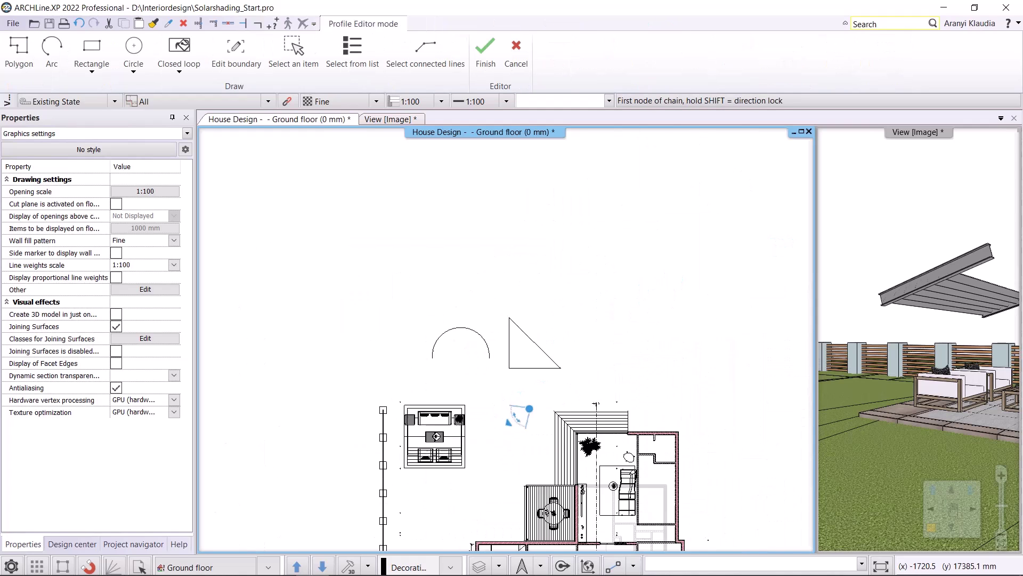
scroll(392, 408, up, 1)
click(293, 53)
click(492, 277)
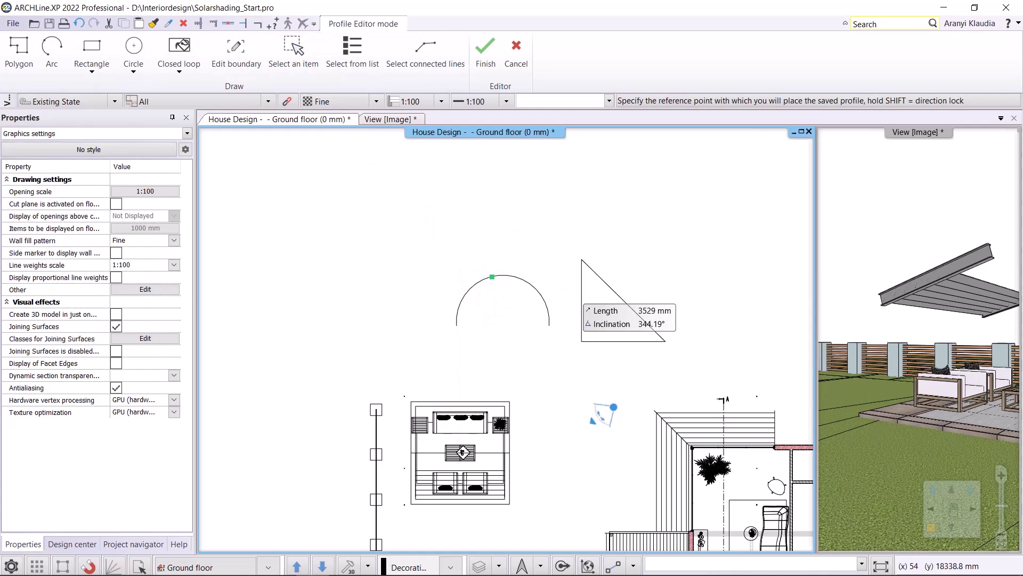
click(492, 277)
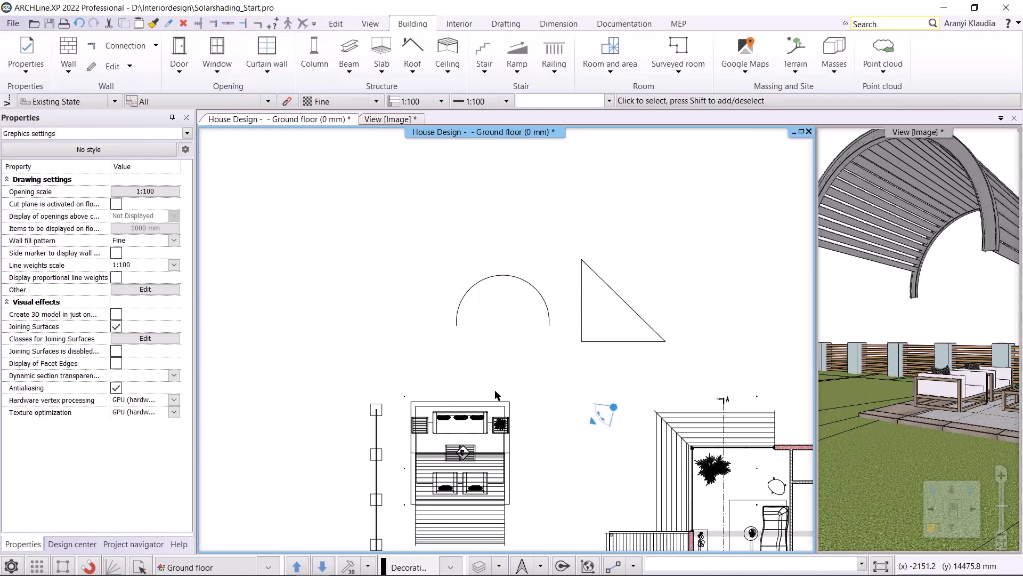
- Move the arched shade by its end node to the upper corner of the seating area's inner outline
scroll(480, 425, up, 3)
click(536, 332)
click(531, 321)
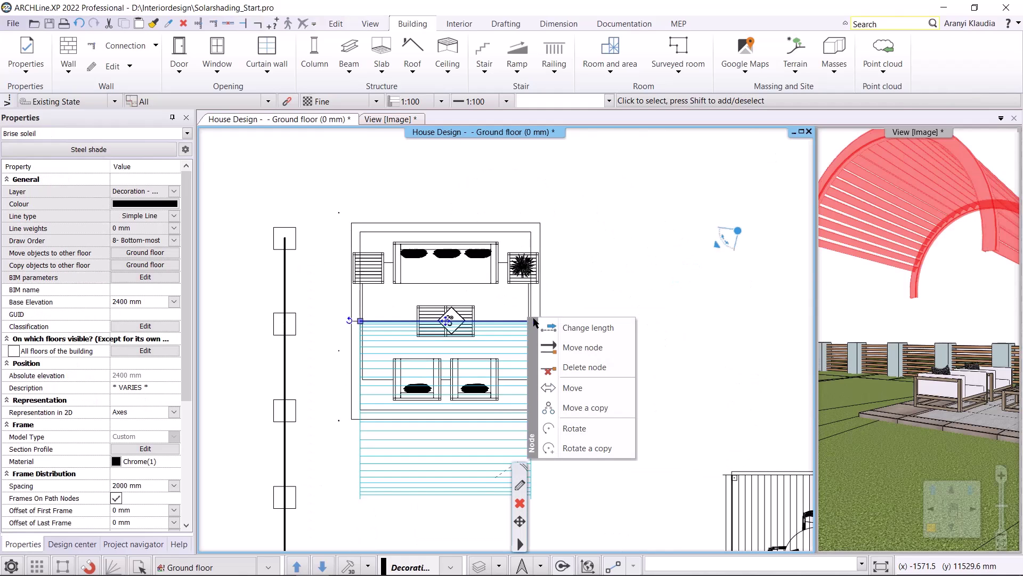
click(566, 387)
click(531, 232)
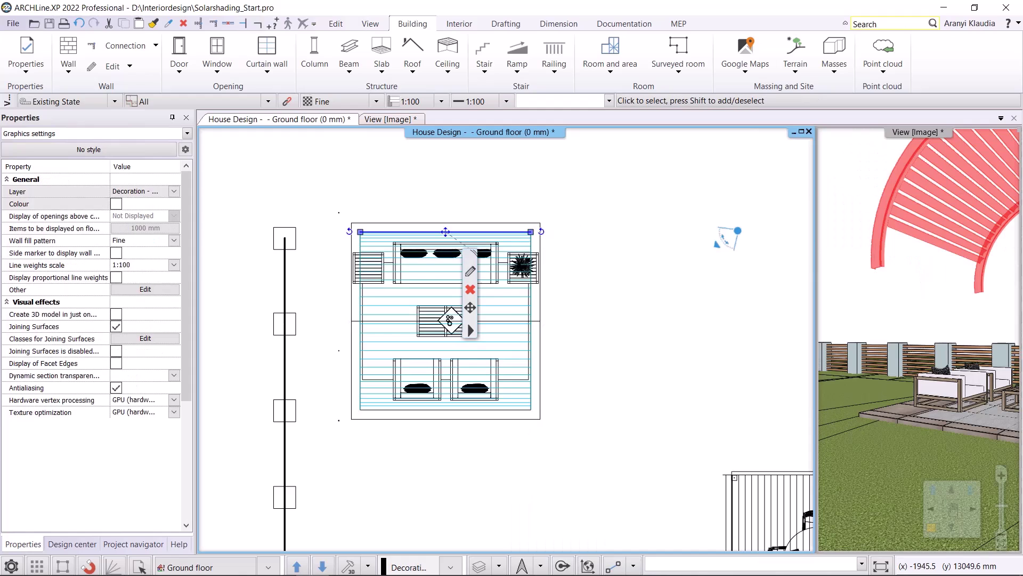
- Set the arched shade's base elevation to 0 mm
click(141, 301)
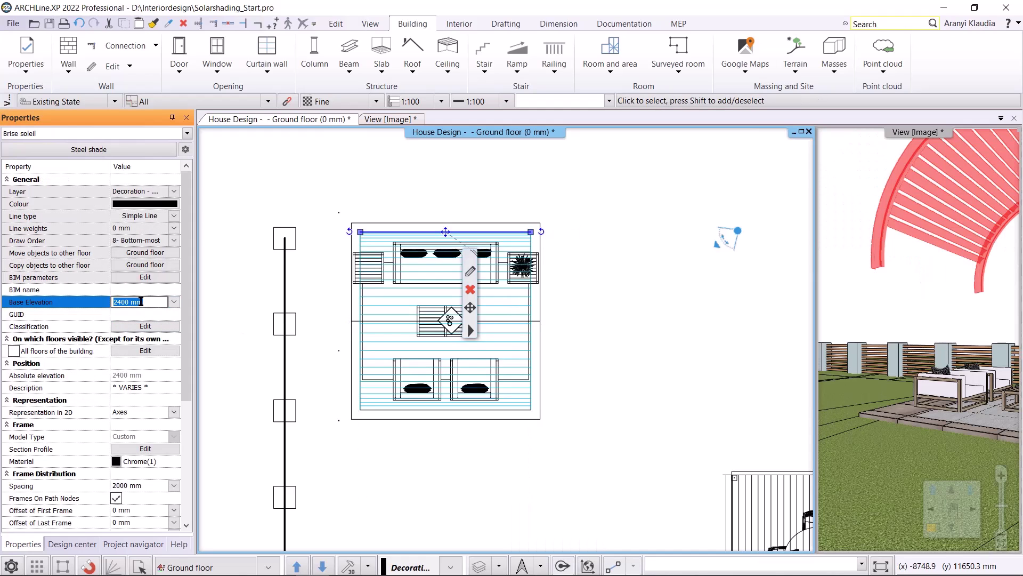
text(0)
key(Return)
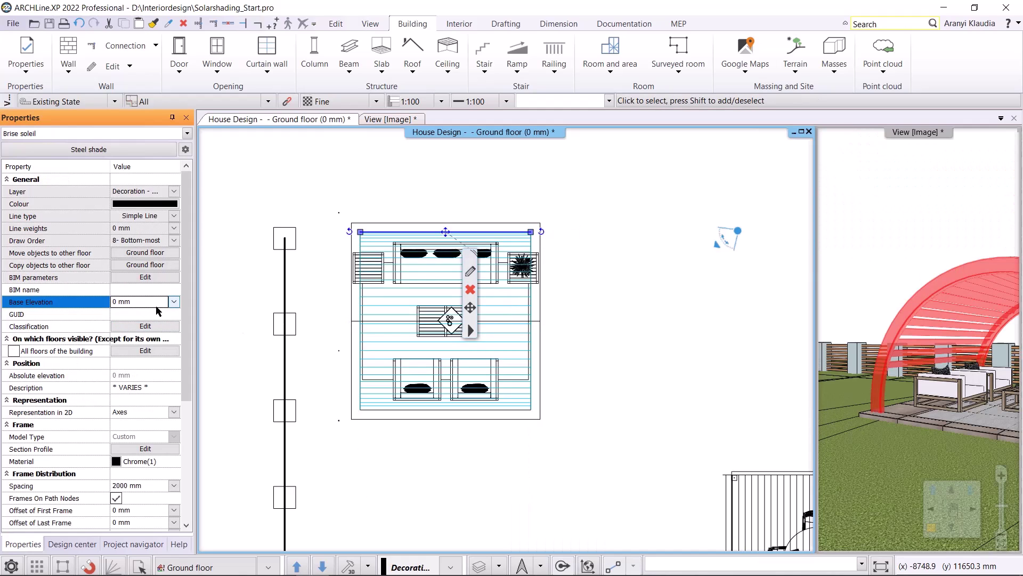
- Open the arched shade's settings for editing and set its frame material to feketefémláb
click(470, 271)
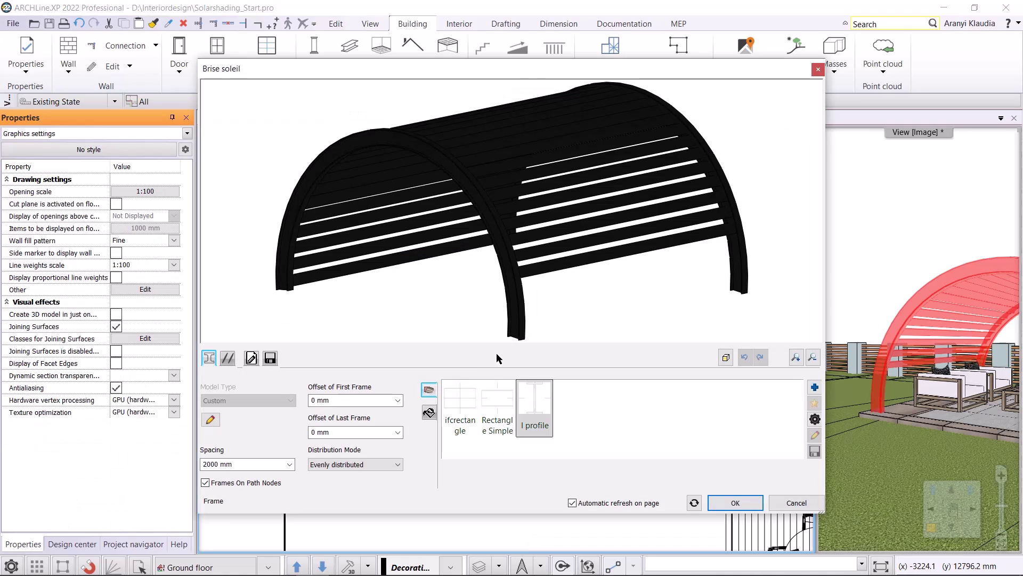
click(429, 413)
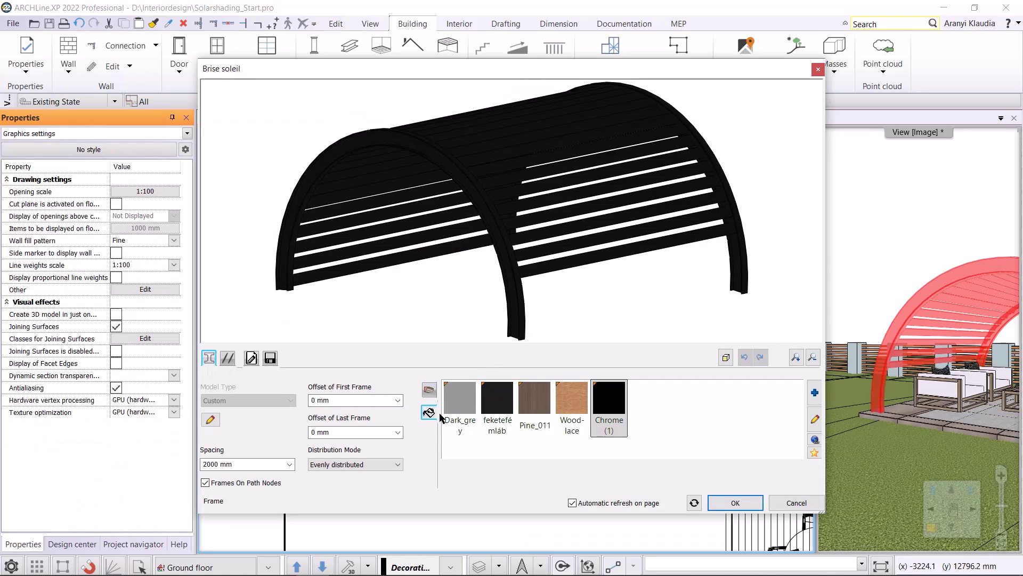
click(496, 404)
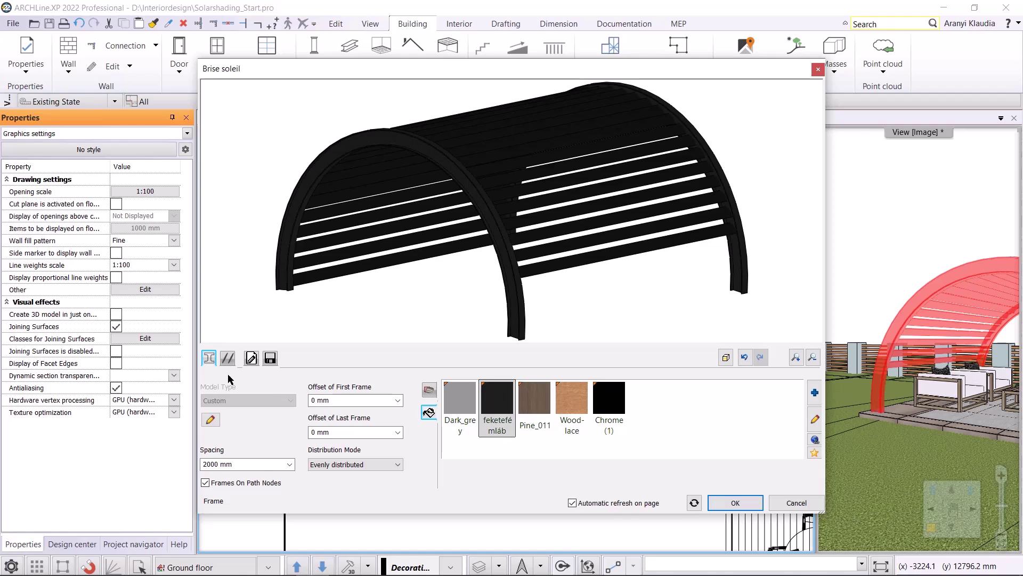
- Search the material library for "wood" and apply a Wood-walnut material to the arched shade's lamellas
click(228, 358)
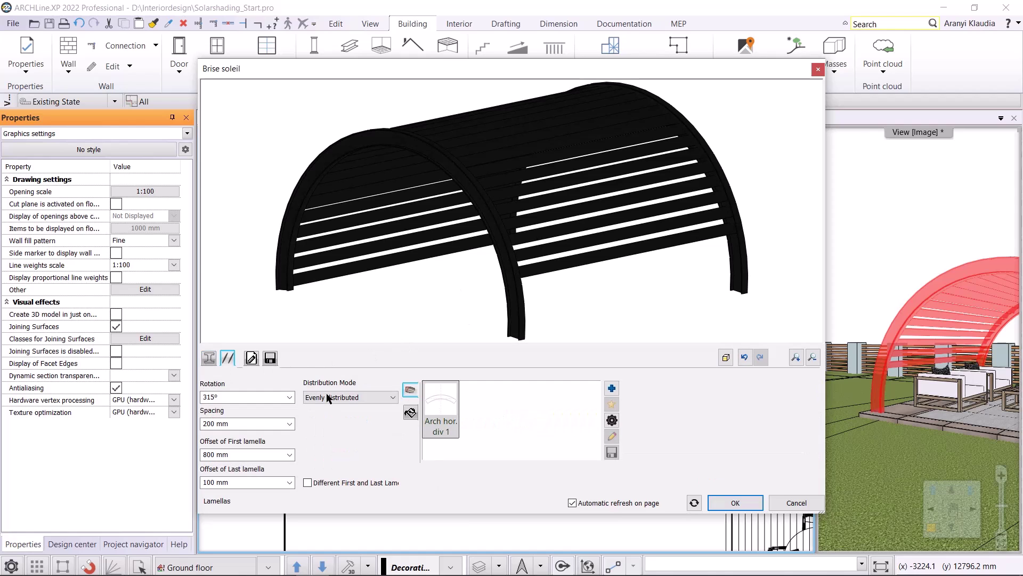
click(411, 412)
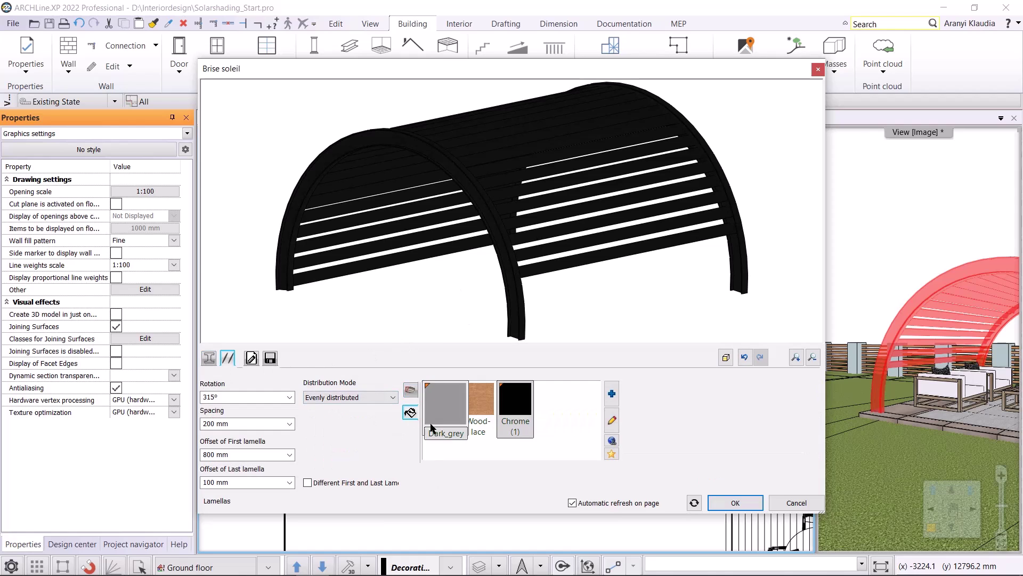
click(612, 395)
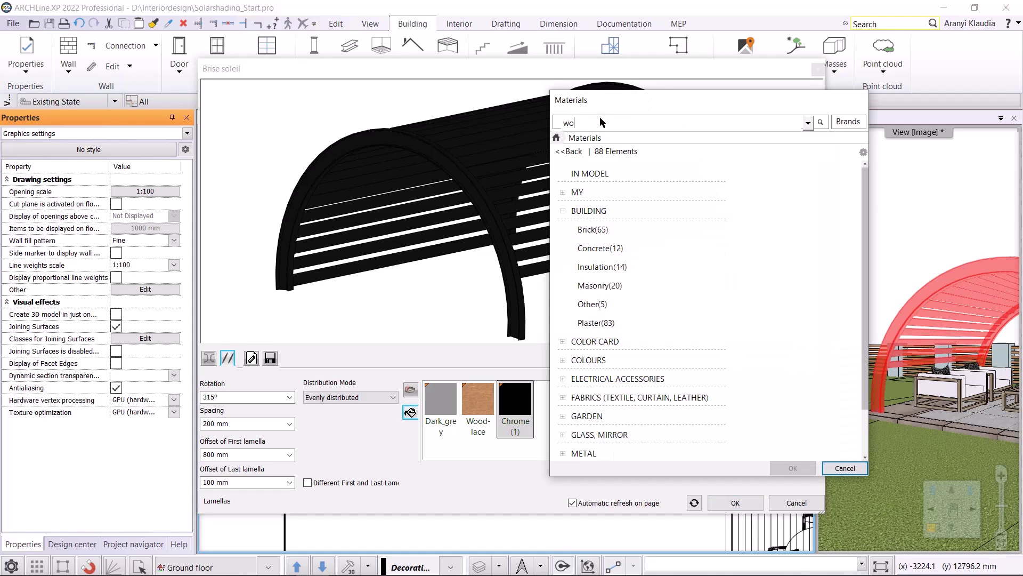
text(woos)
key(BackSpace)
text(d)
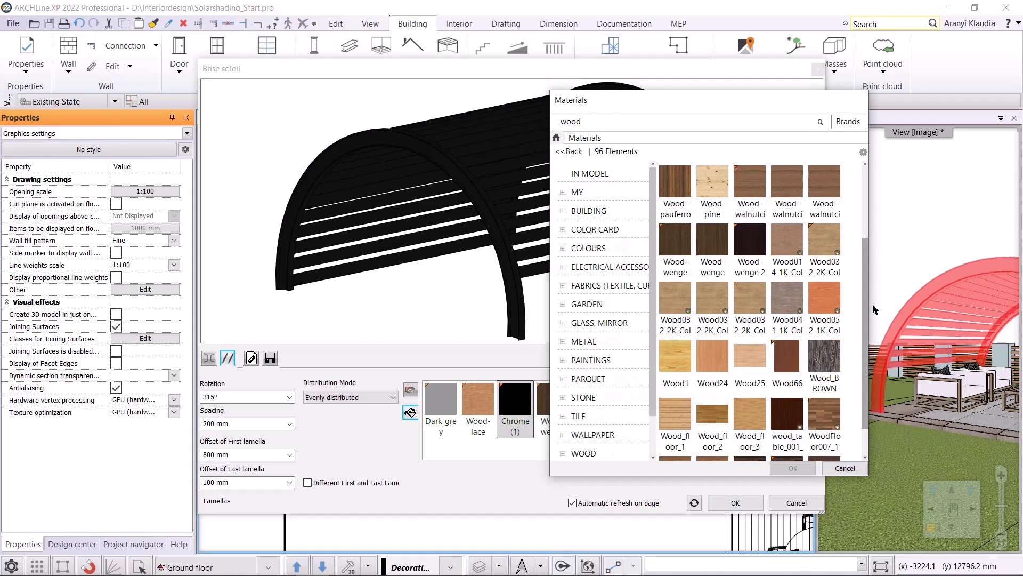
click(744, 197)
click(793, 468)
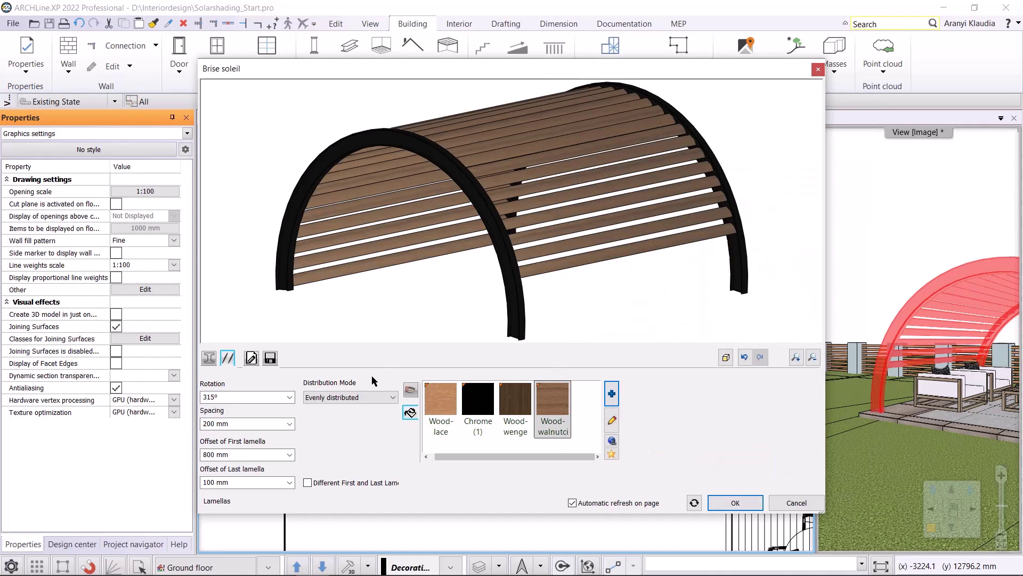
- Set the offset of the arched shade's first lamella to 100 mm and apply the shade's new settings
click(230, 454)
key(BackSpace)
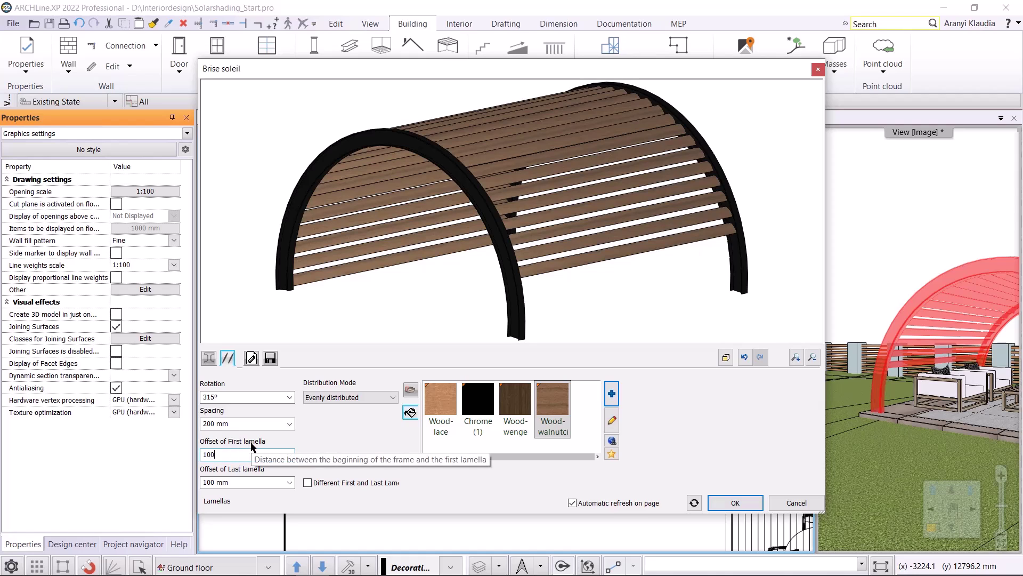
text(100)
key(Return)
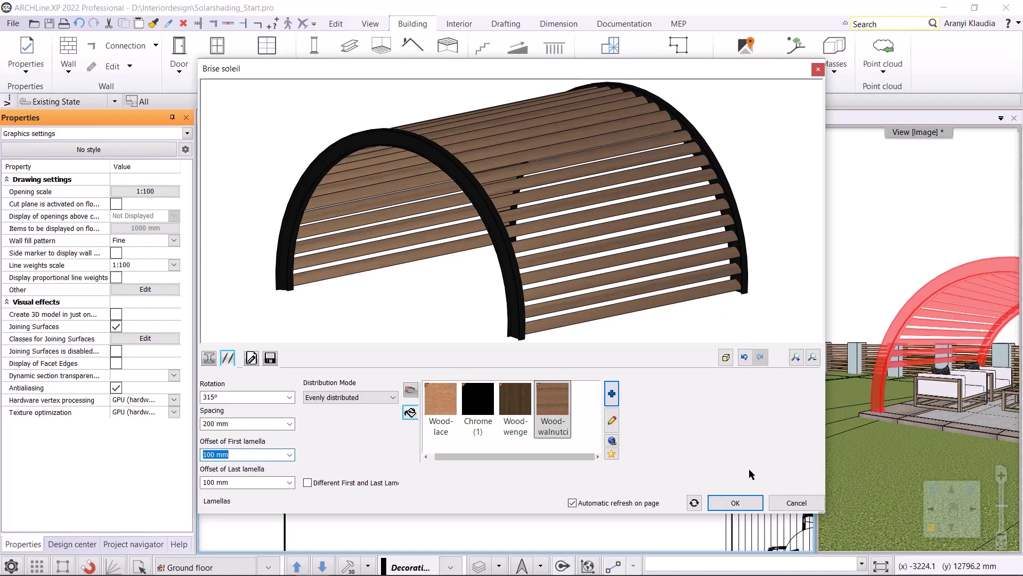
click(735, 502)
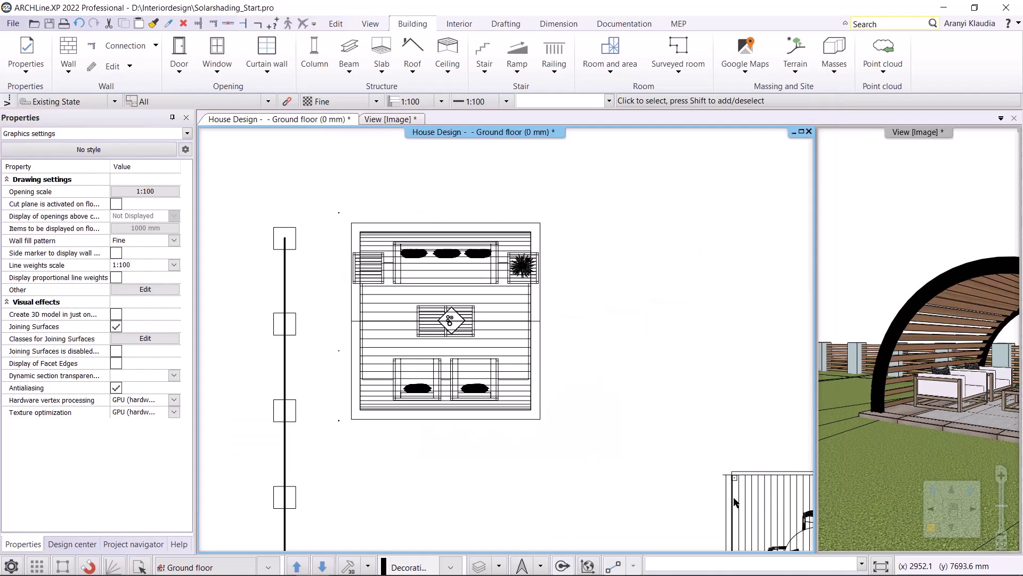
click(900, 509)
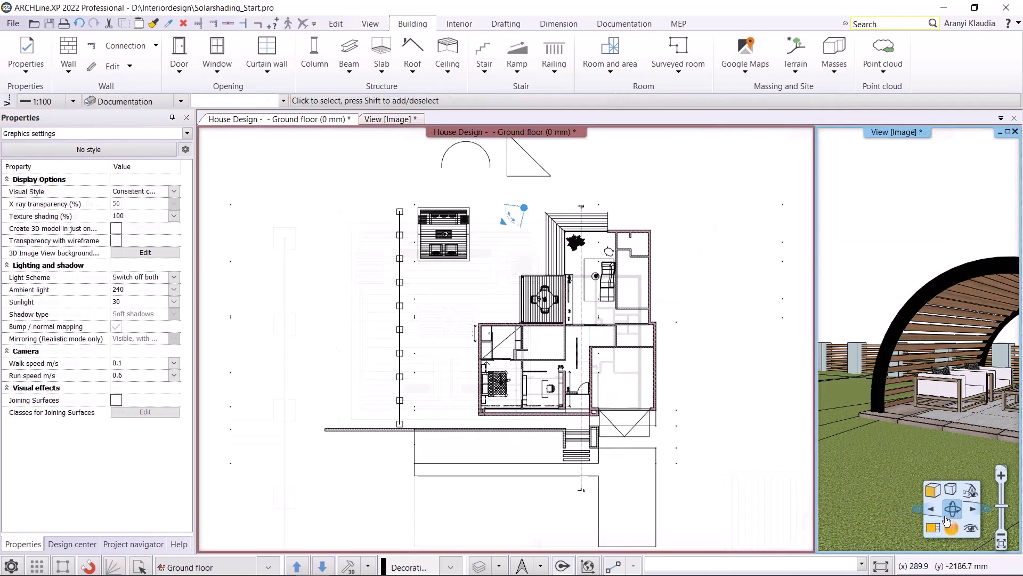